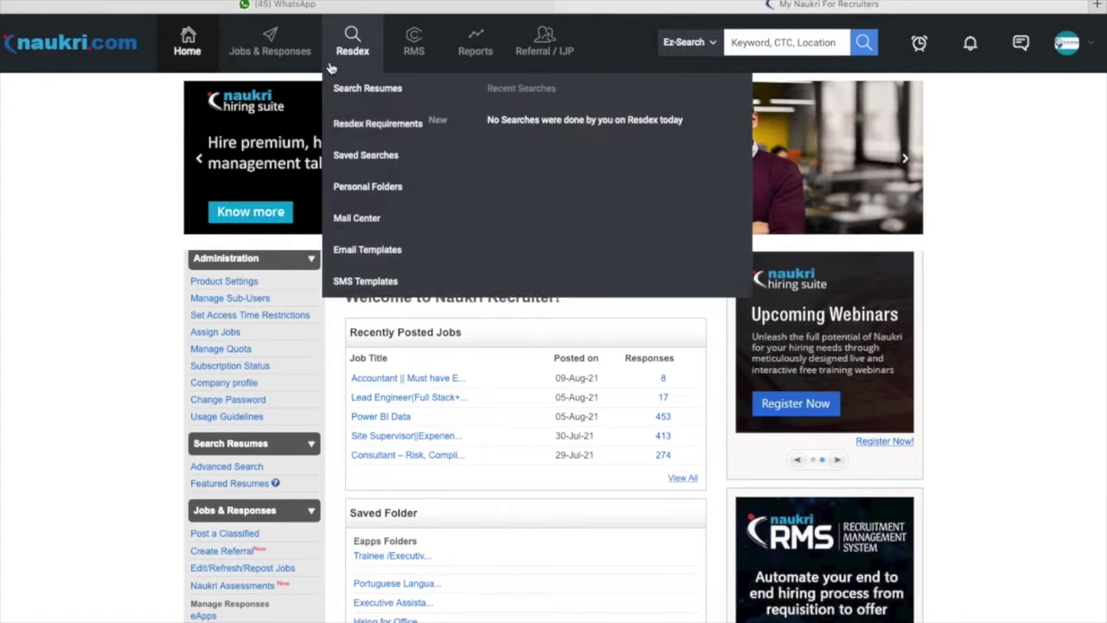
Start a new classified job posting and bring up the list of previous jobs for prefilling
mouse_move(412, 67)
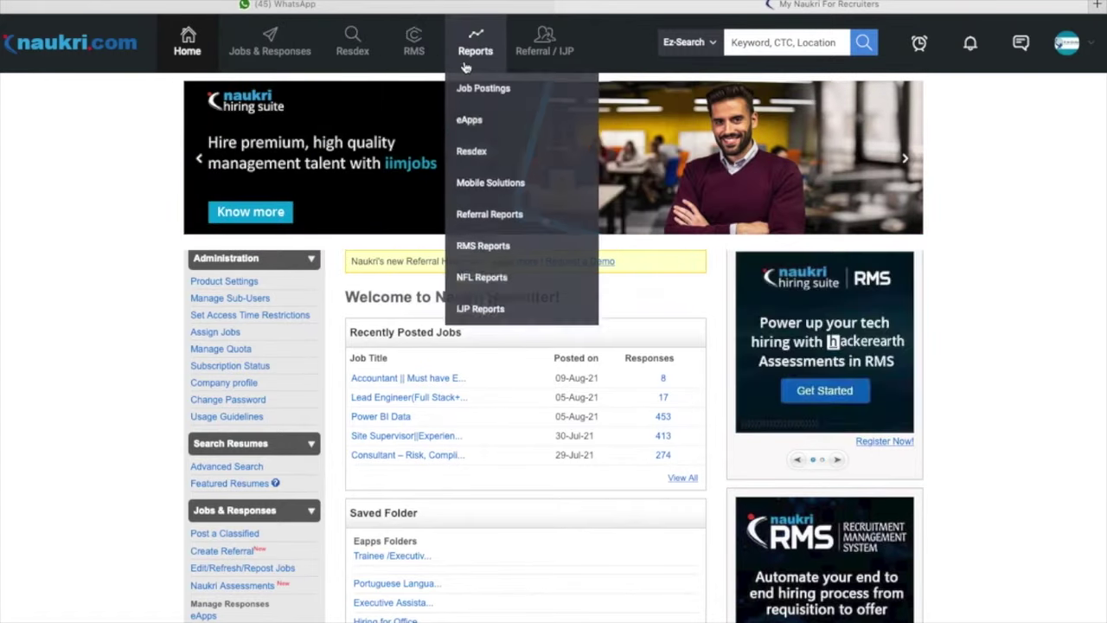
mouse_move(554, 67)
mouse_move(296, 62)
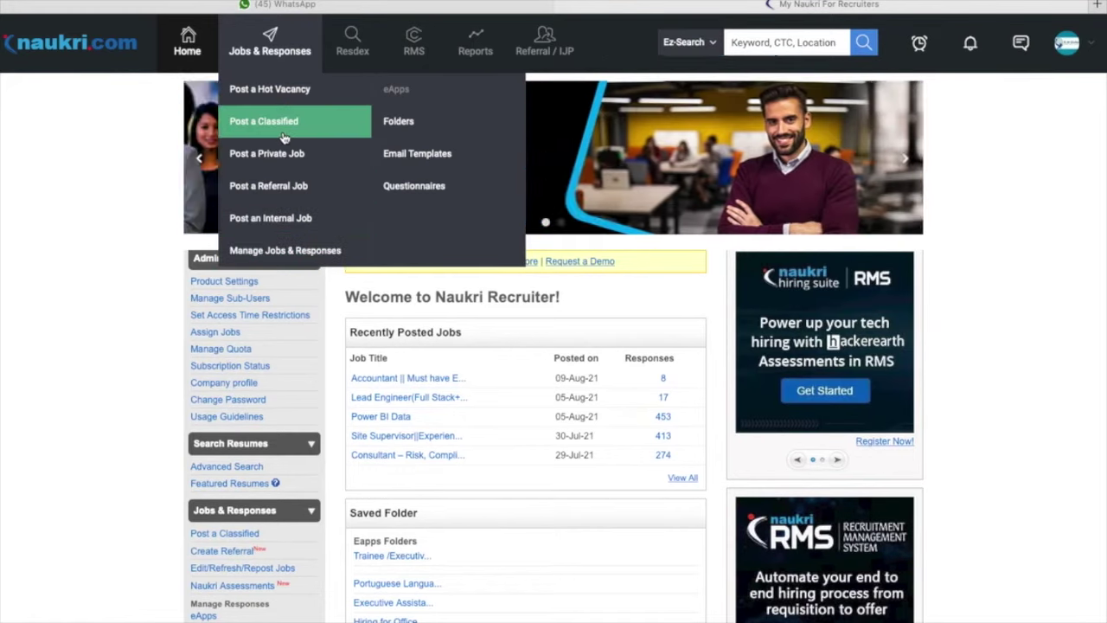
left_click(273, 127)
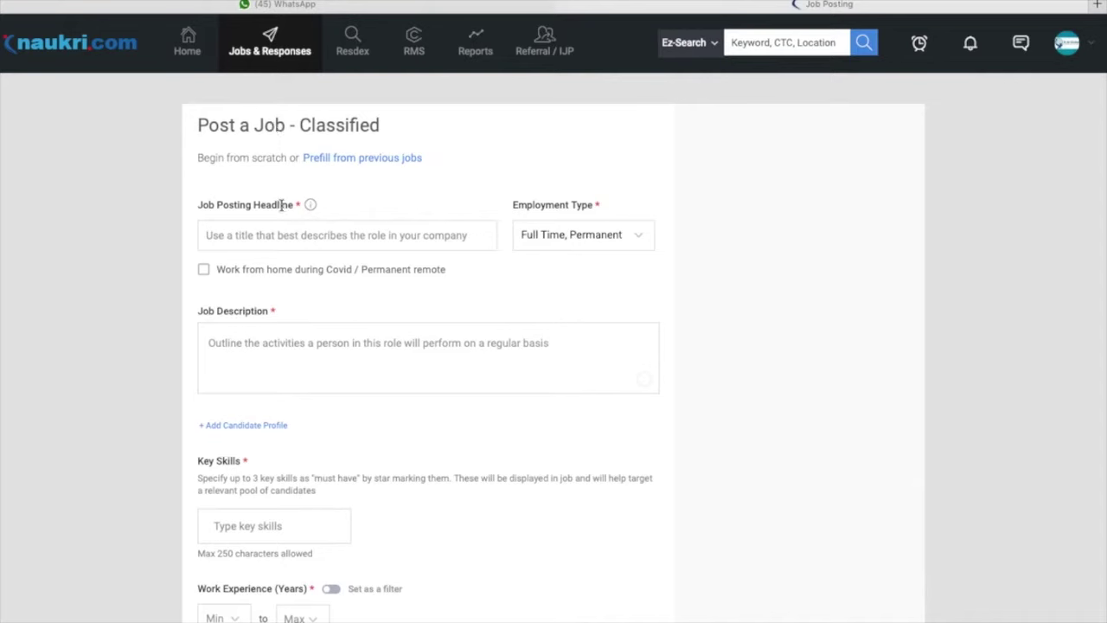
left_click(347, 159)
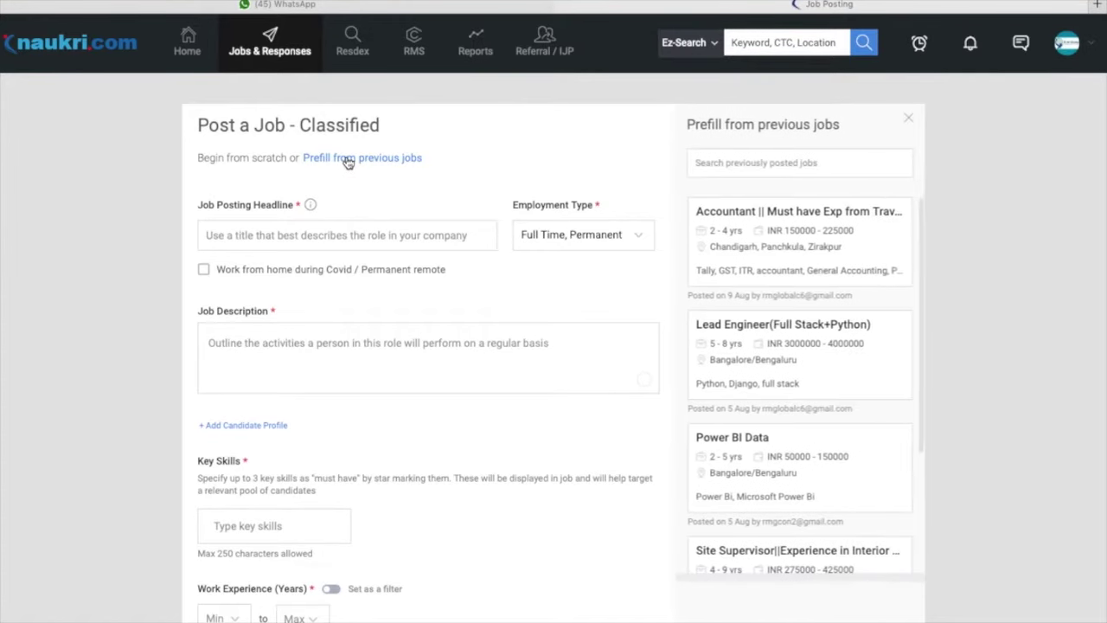
Check the designation in the Word document and set the job posting headline to "Chartered Accountant || Noida || Experience from CA Firm"
left_click(231, 236)
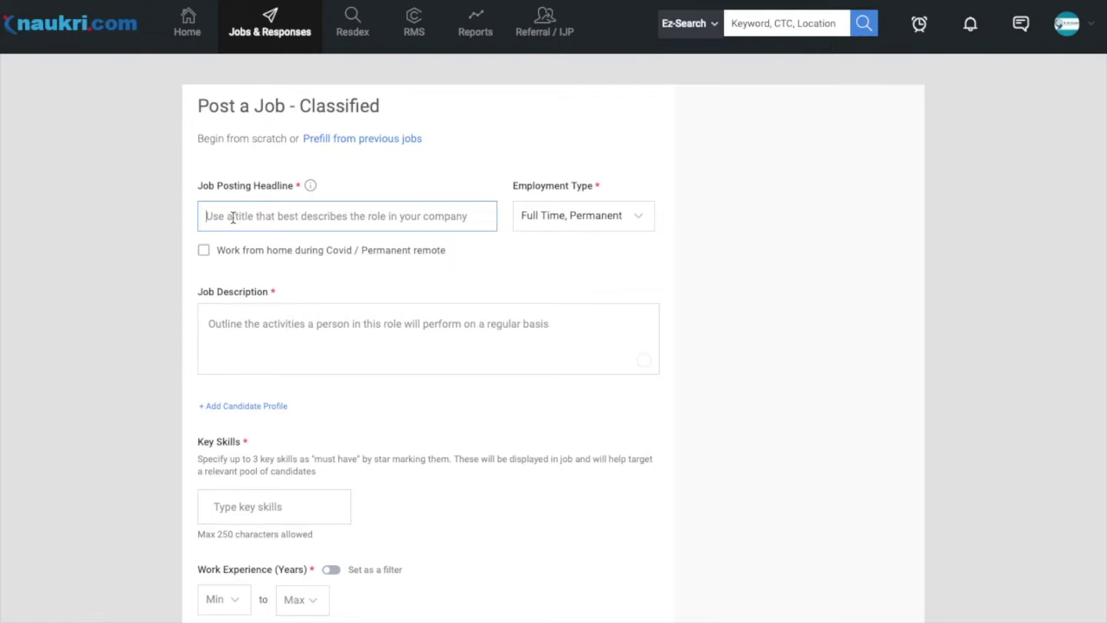
key("super+Tab")
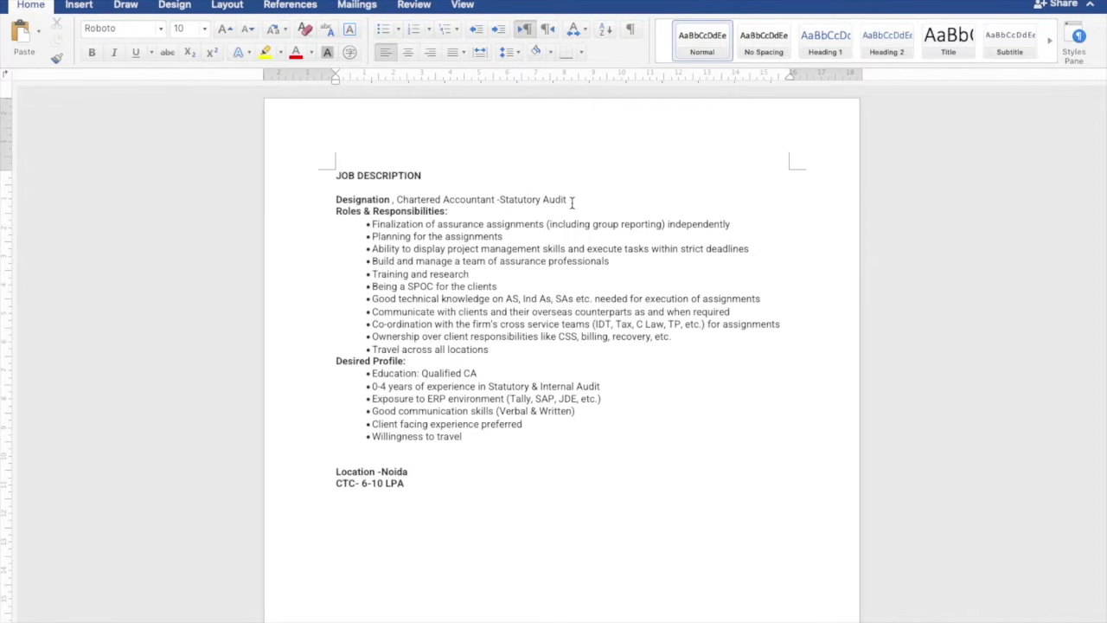
key("ctrl+Right")
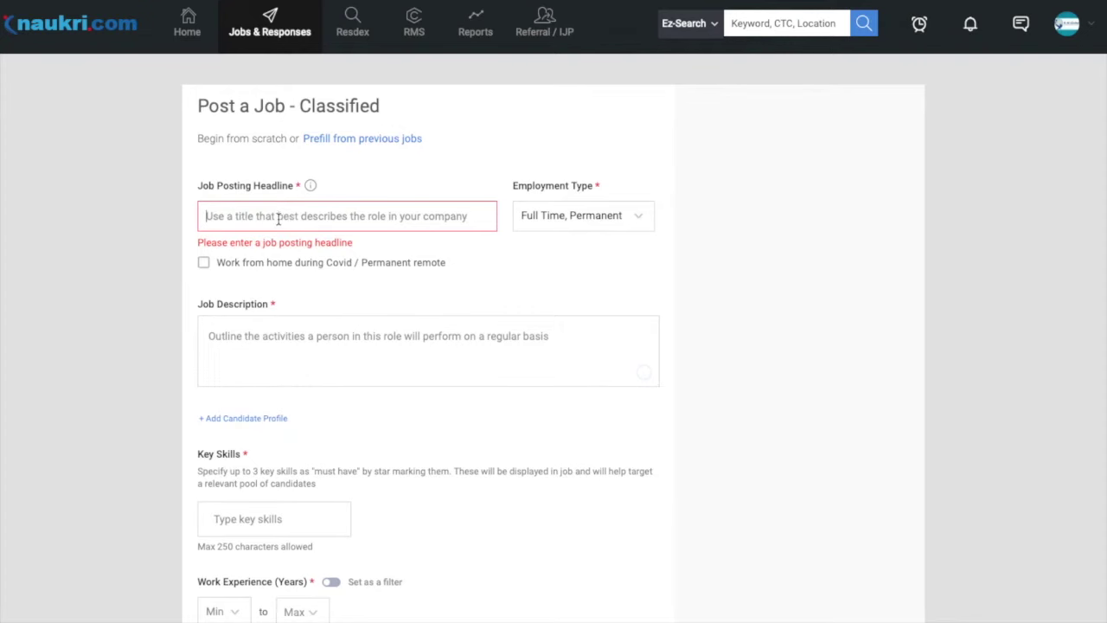
left_click(278, 219)
type("Chart")
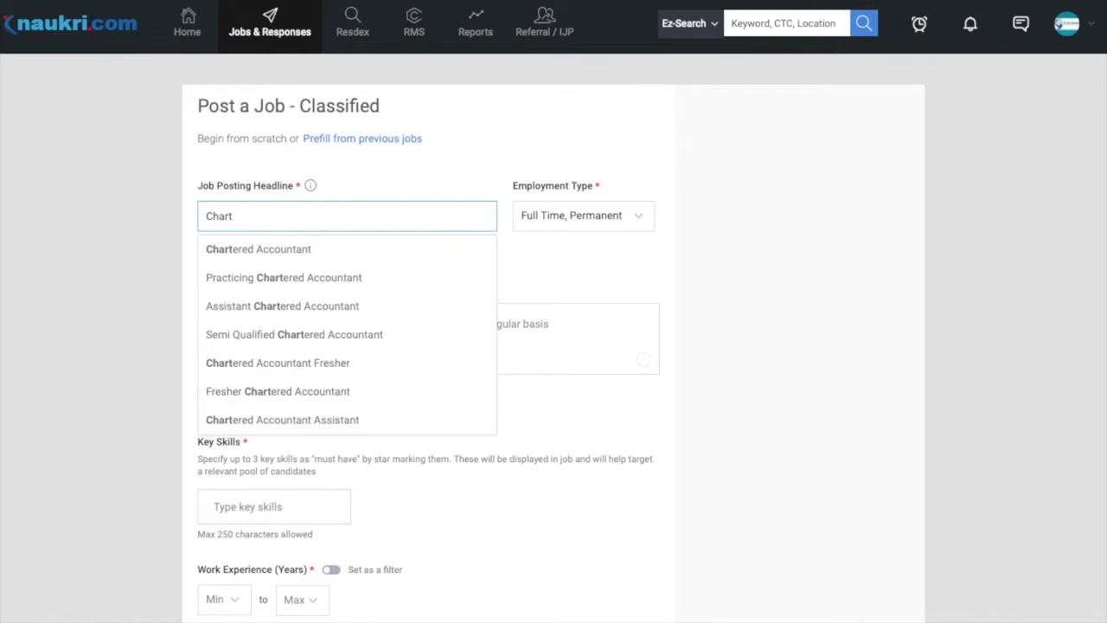
left_click(272, 249)
left_click(338, 222)
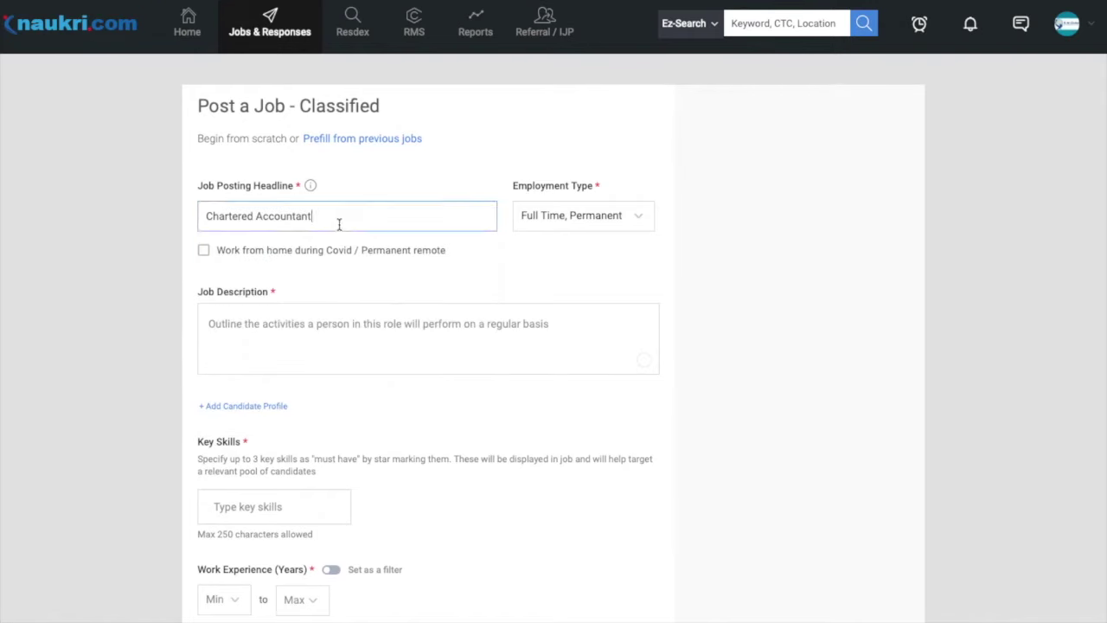
type("|| ")
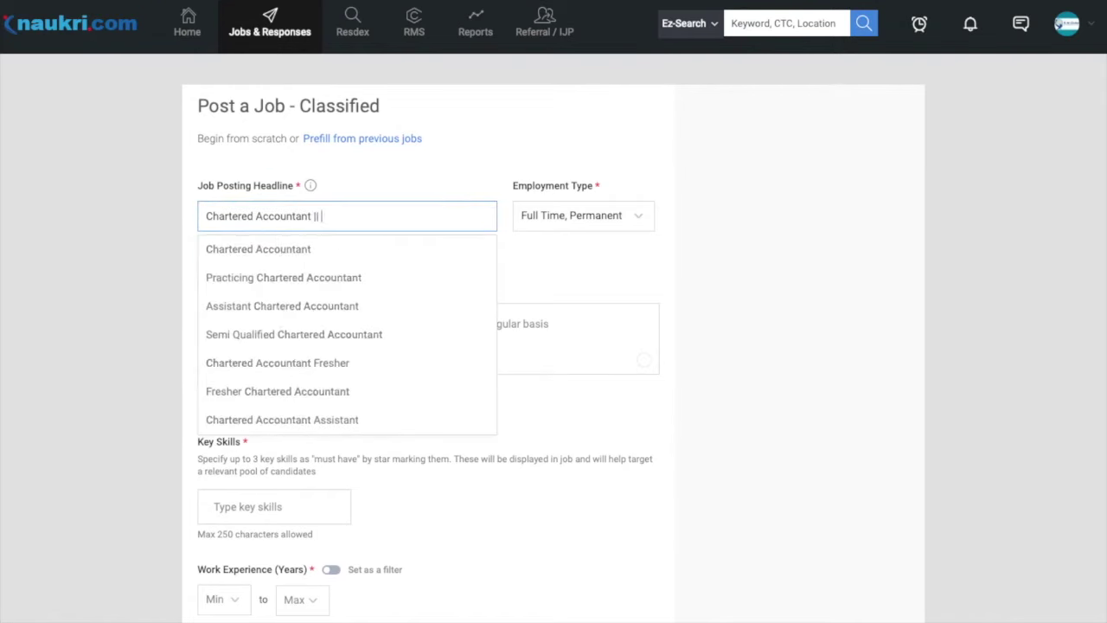
type("Noida || ")
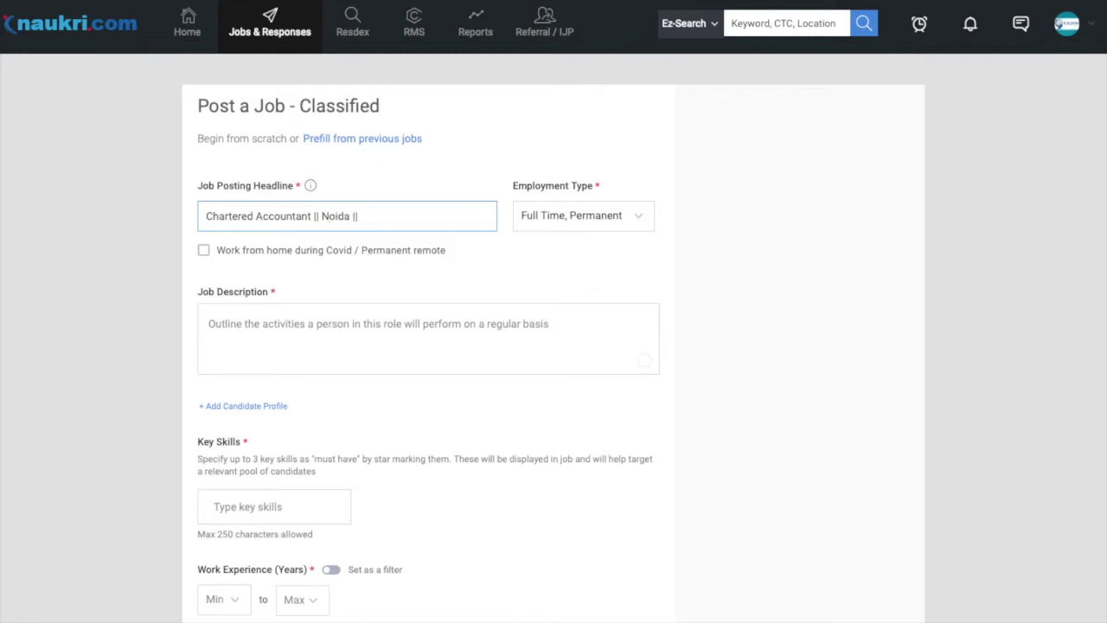
type("Experience from CA ")
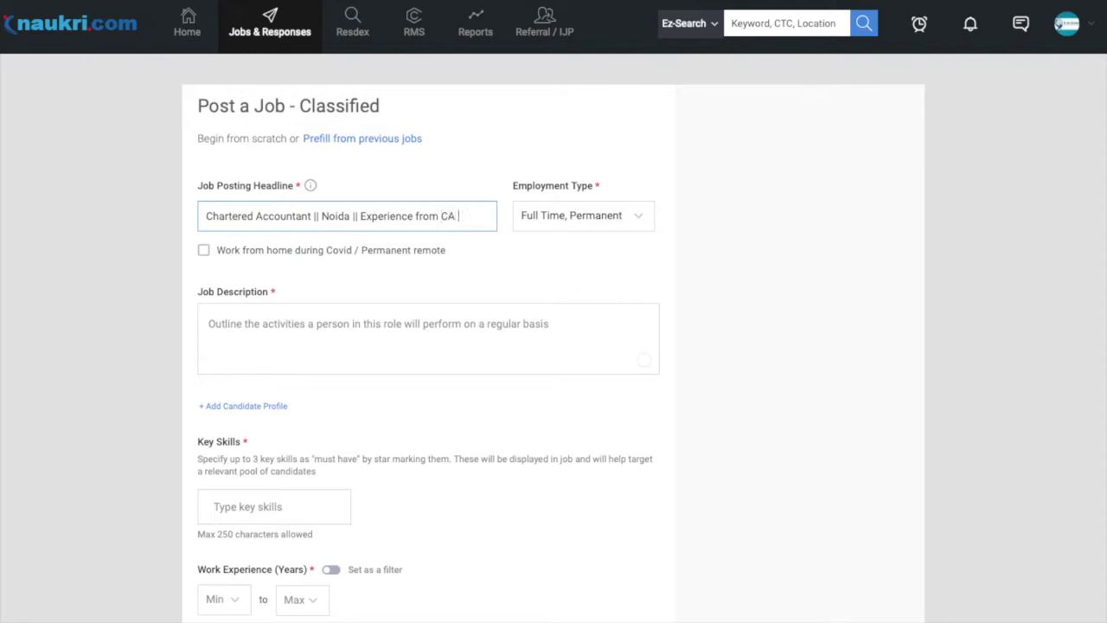
type("Firm")
Copy the first three Roles & Responsibilities bullets from the Word document into the posting's Job Description
left_click(298, 327)
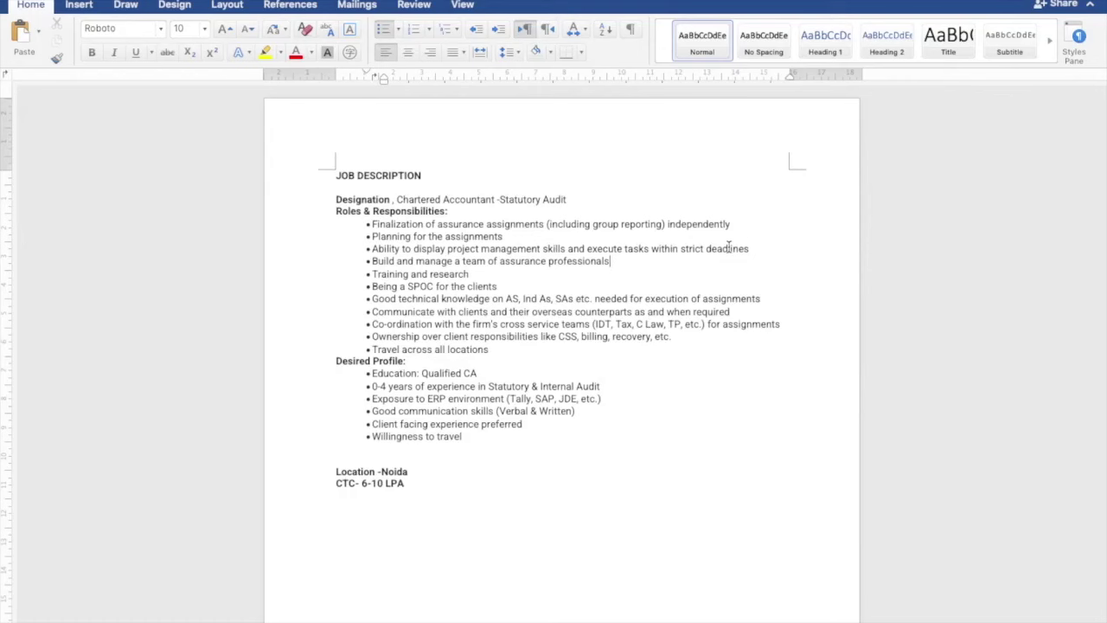
left_click_drag(753, 248, 389, 225)
key("ctrl+c")
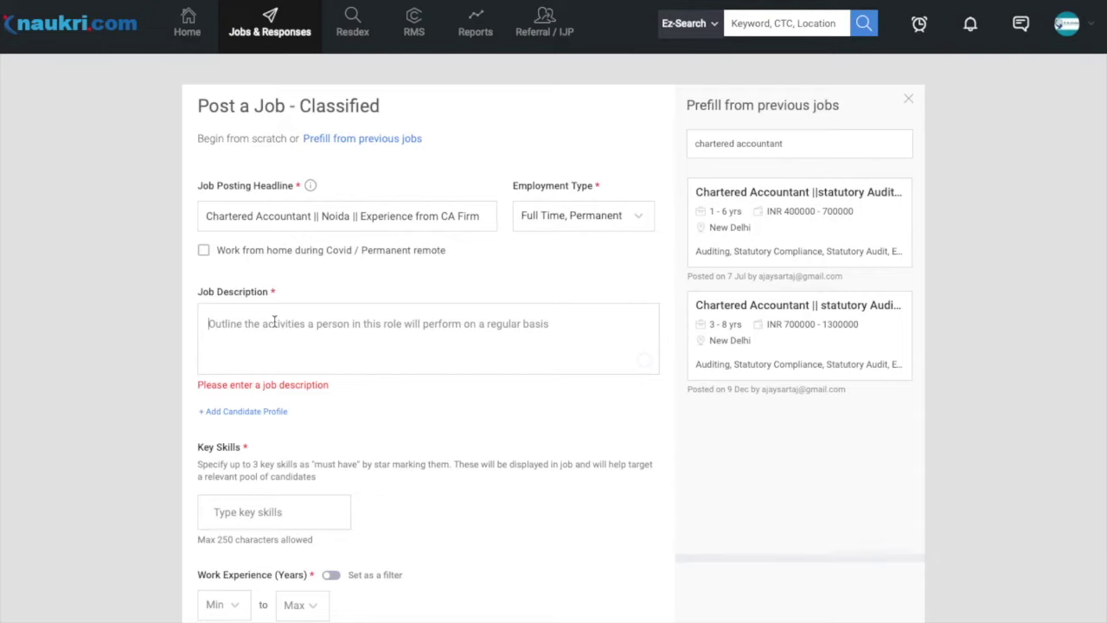
left_click(275, 322)
key("ctrl+v")
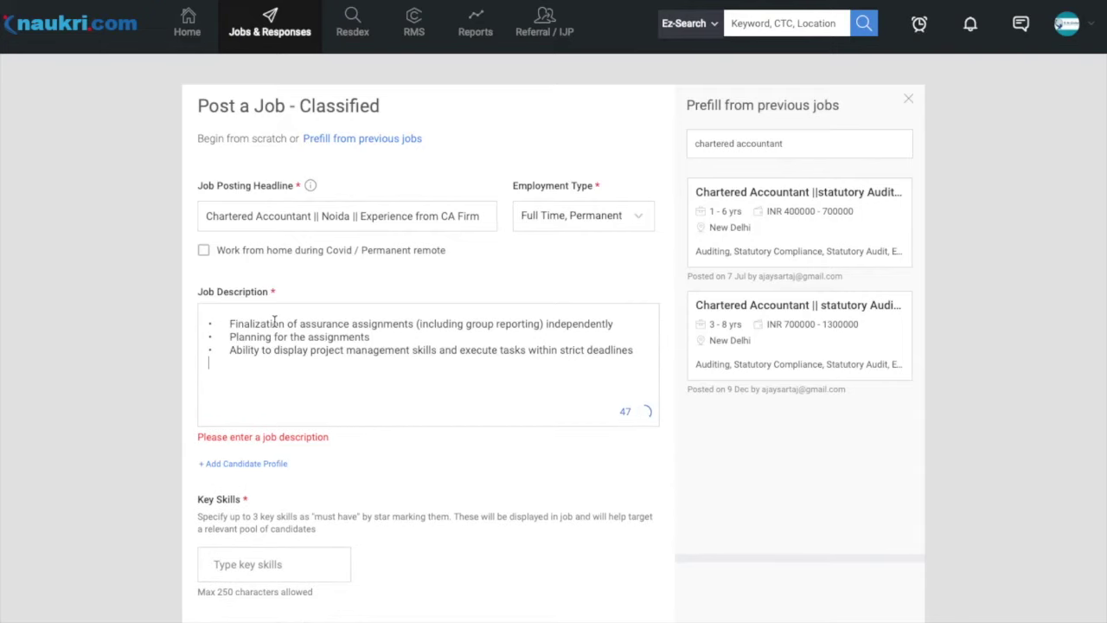
left_click(335, 470)
Add a Candidate Profile section and fill it with all the Desired Profile bullets copied from the Word document
scroll(336, 470, "down", 2)
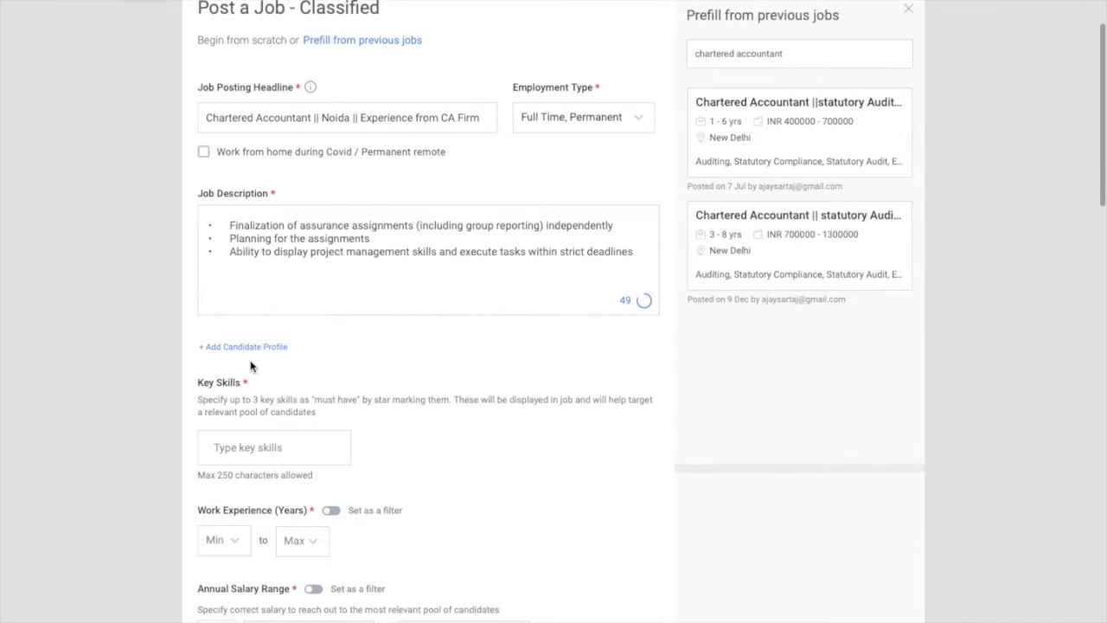
left_click(248, 349)
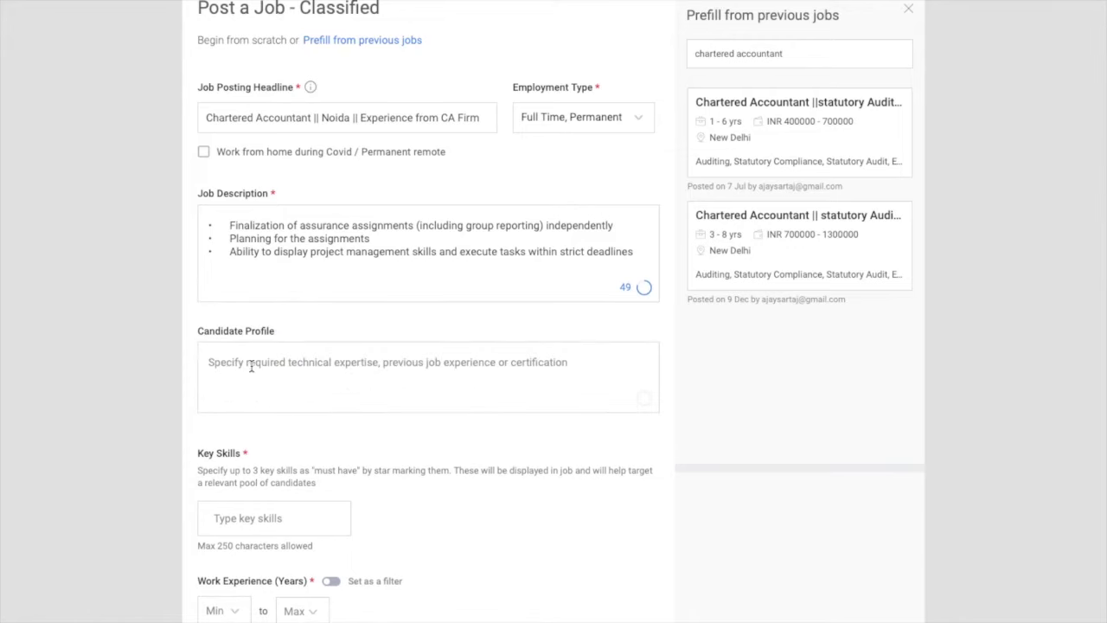
scroll(299, 217, "up", 1)
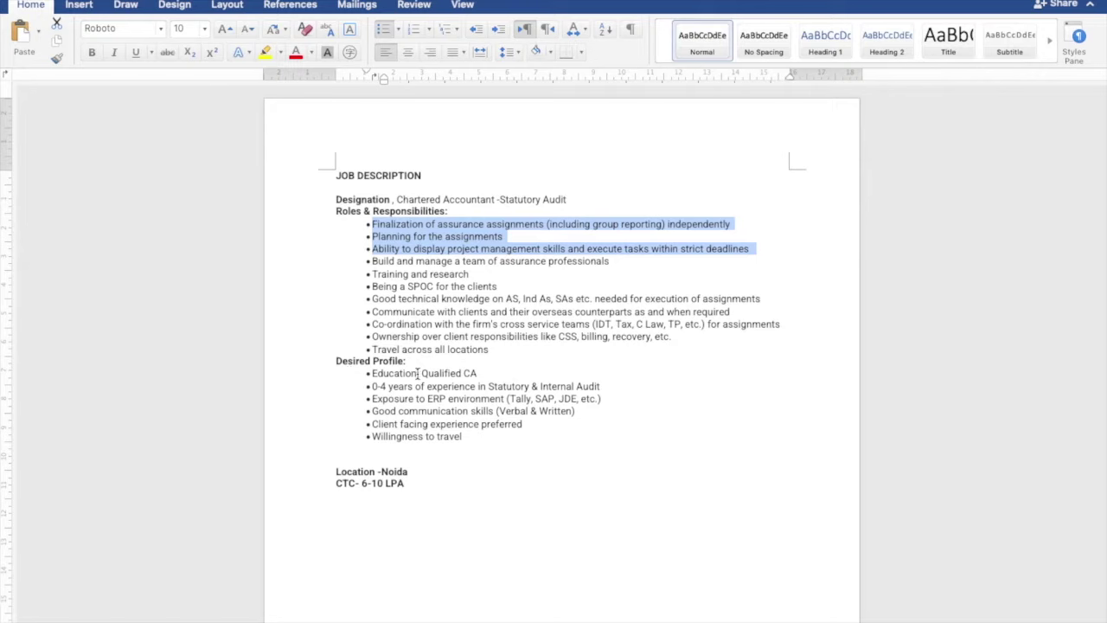
left_click_drag(374, 373, 632, 398)
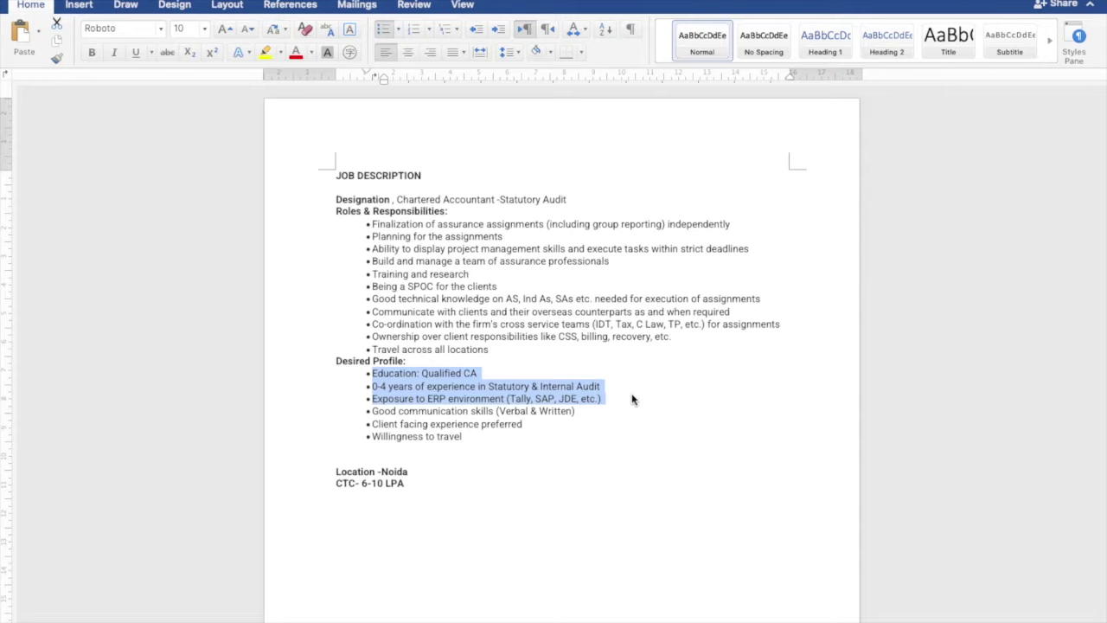
key("shift+Down")
key("shift+Down")
key("shift+Down")
key("shift+Down")
key("ctrl+c")
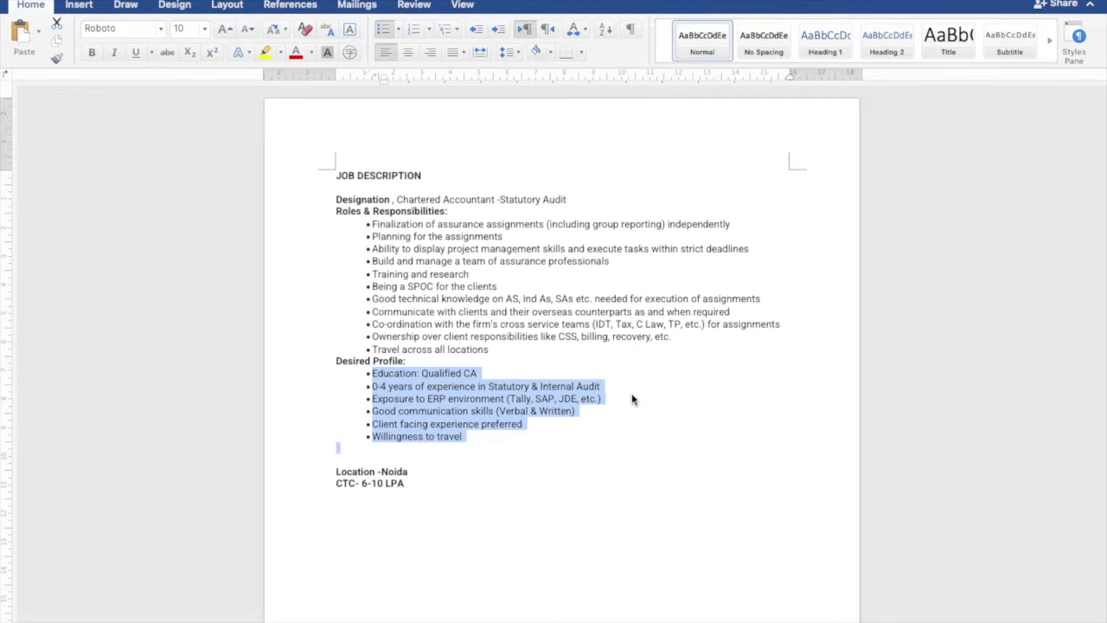
key("super+Tab")
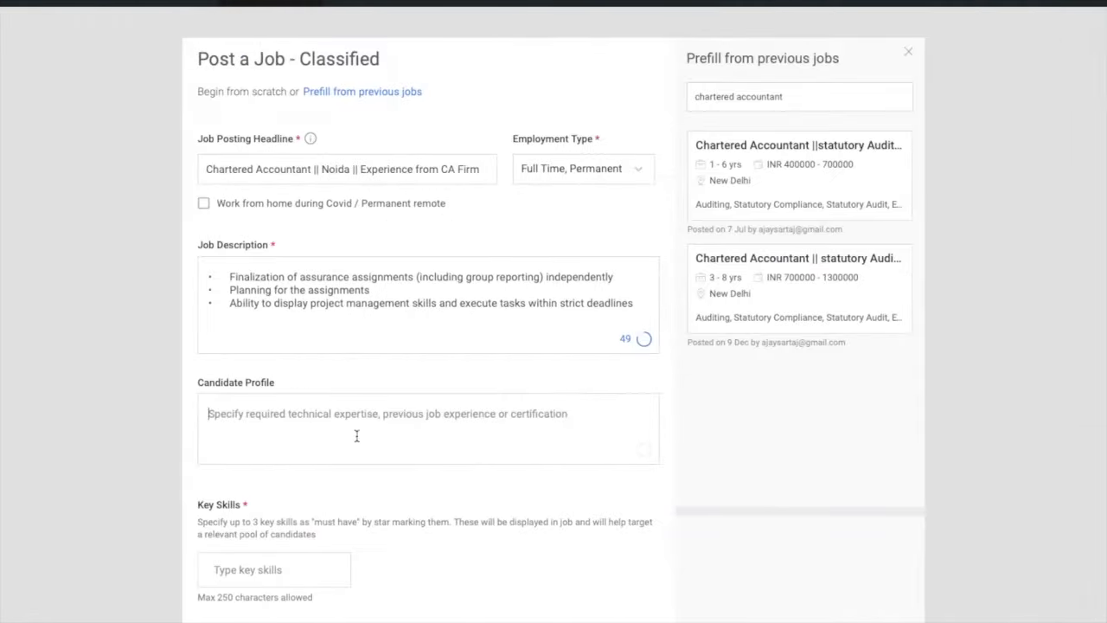
key("ctrl+v")
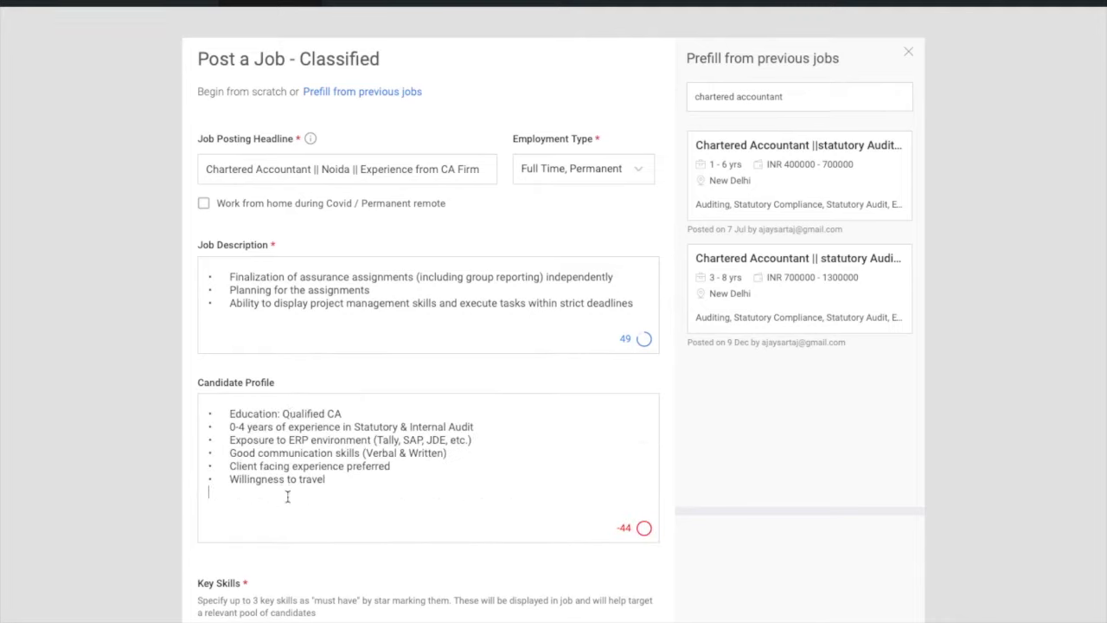
Remove the communication skills and client facing experience bullets from the Candidate Profile, leaving no blank lines
key("BackSpace")
left_click_drag(332, 481, 223, 468)
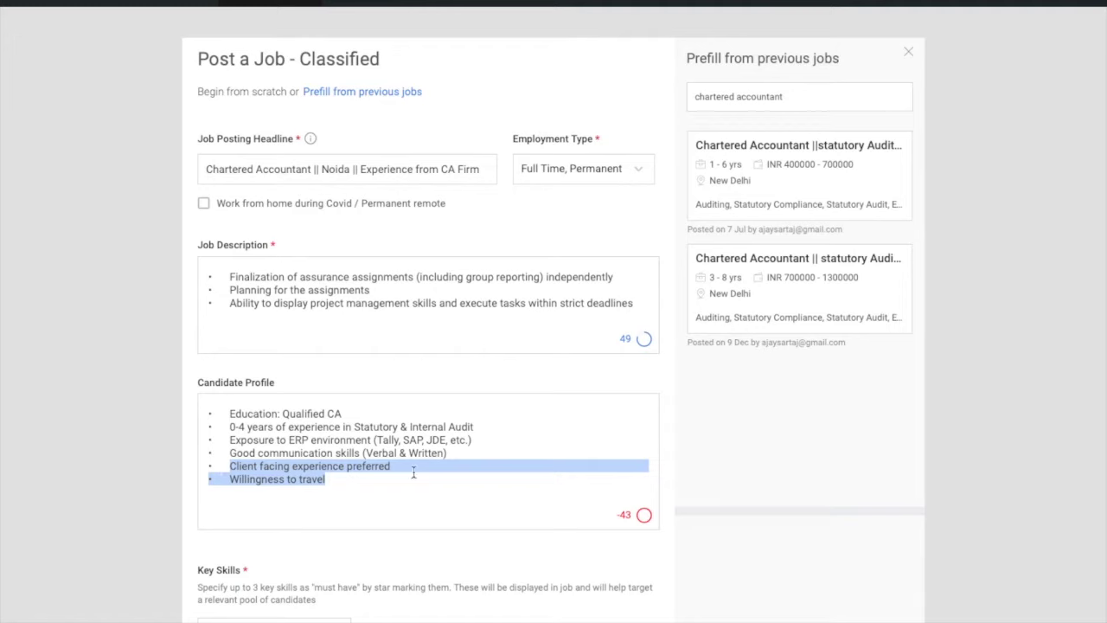
left_click(447, 470)
left_click_drag(390, 468, 227, 451)
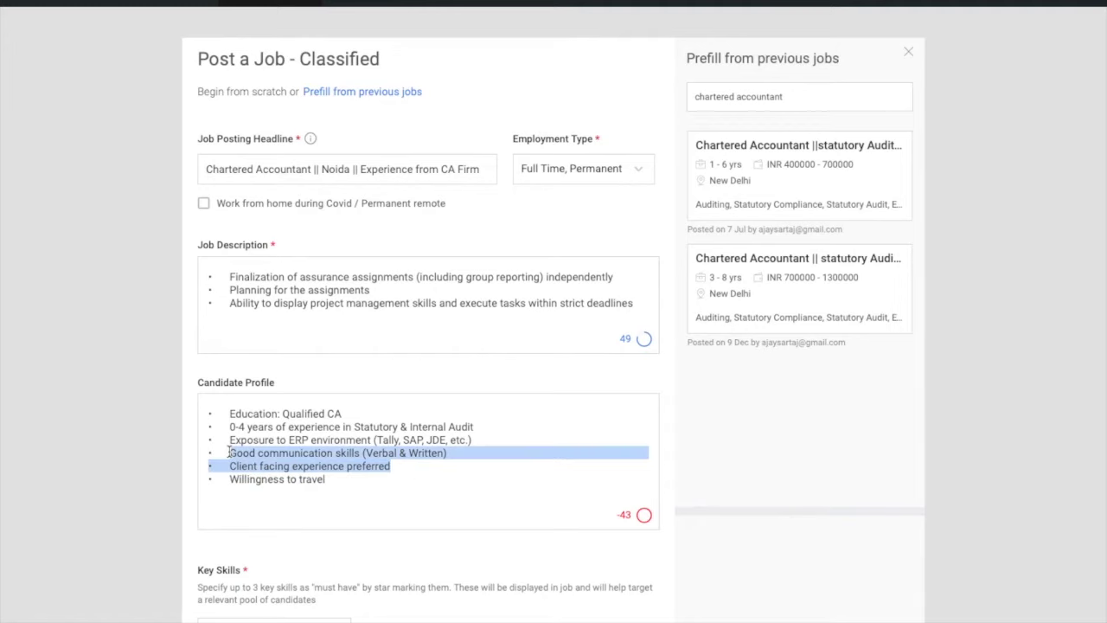
key("BackSpace")
key("BackSpace")
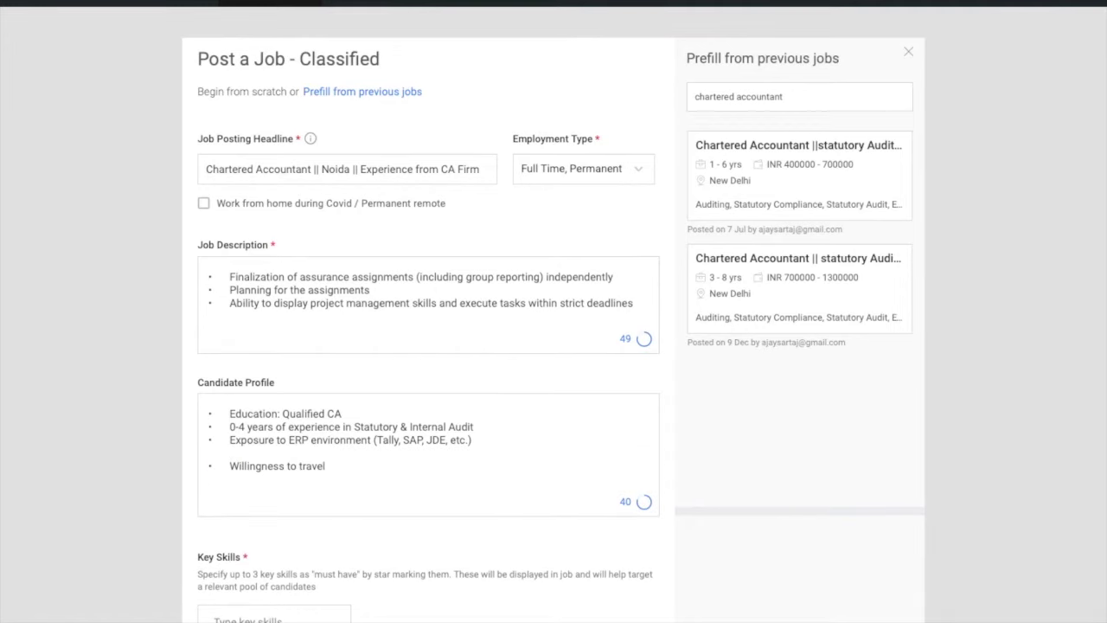
key("BackSpace")
Add Chartered Accountant from the suggestions as the first key skill of the posting
scroll(242, 415, "down", 3)
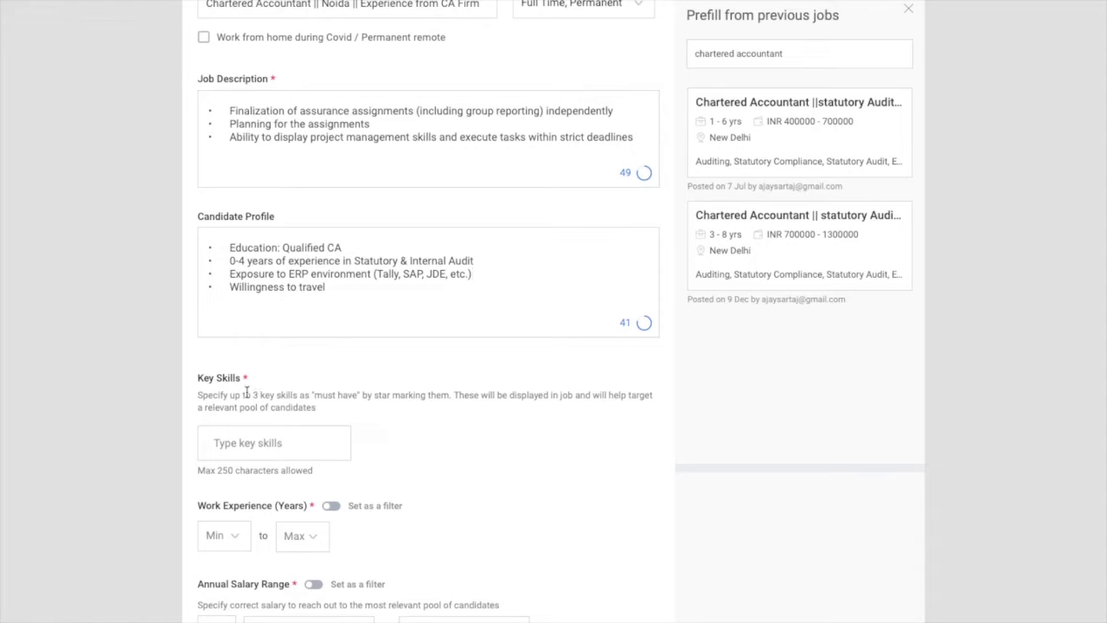
left_click(245, 443)
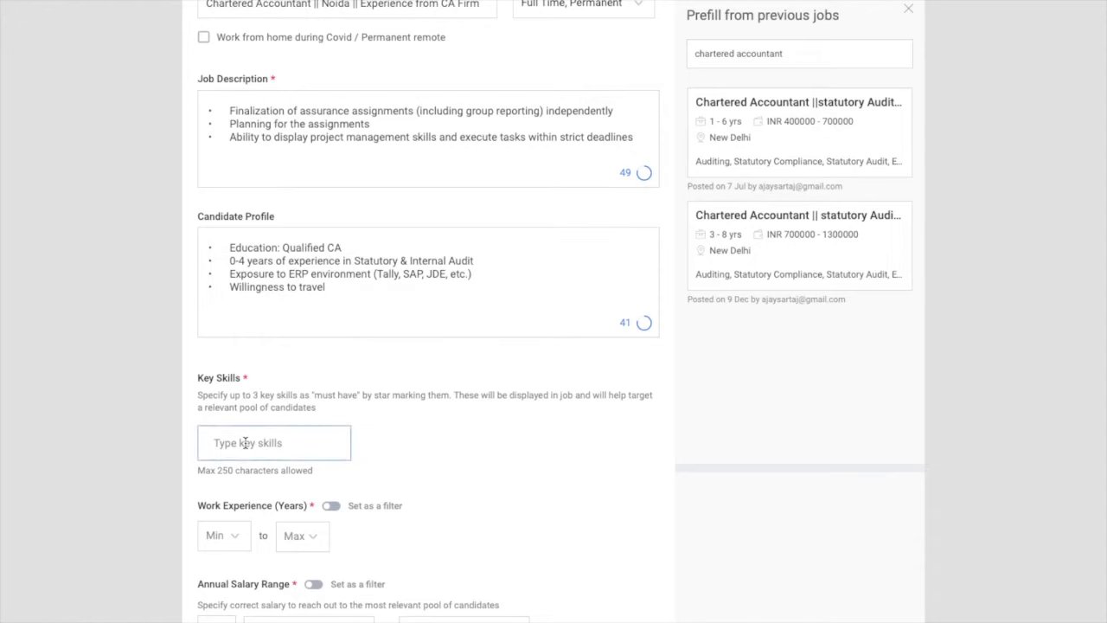
left_click(248, 378)
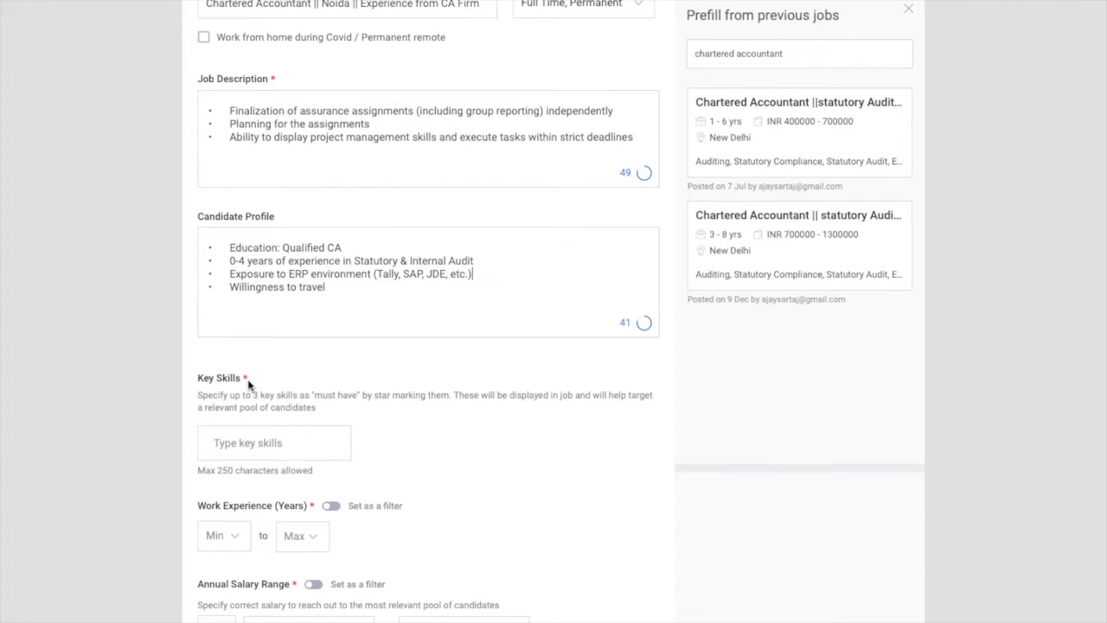
left_click(246, 443)
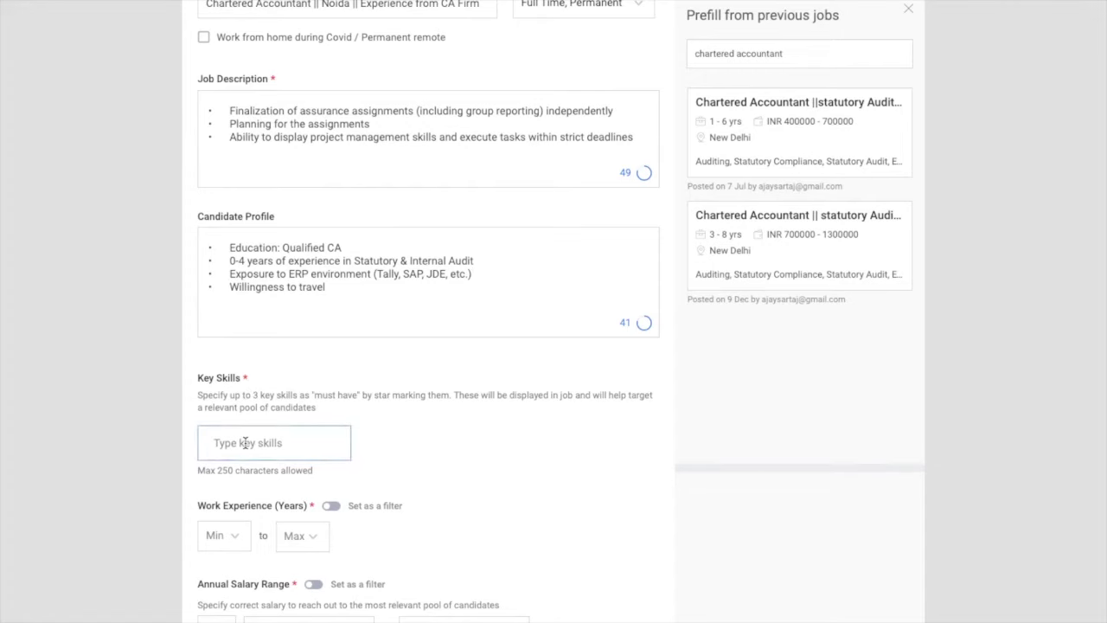
key("shift+Tab")
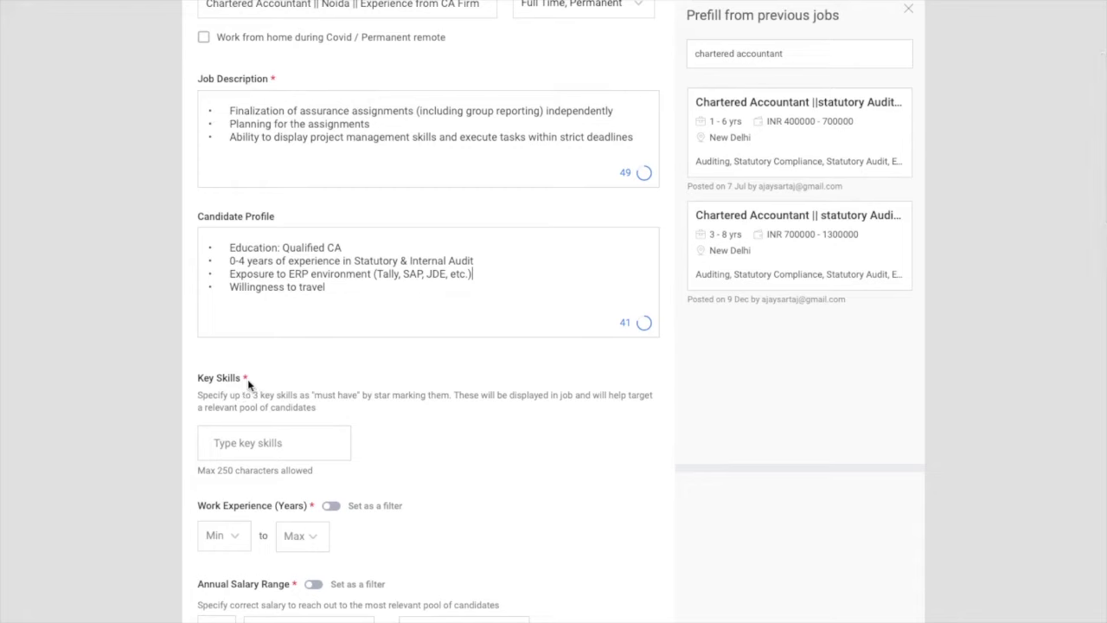
left_click(246, 443)
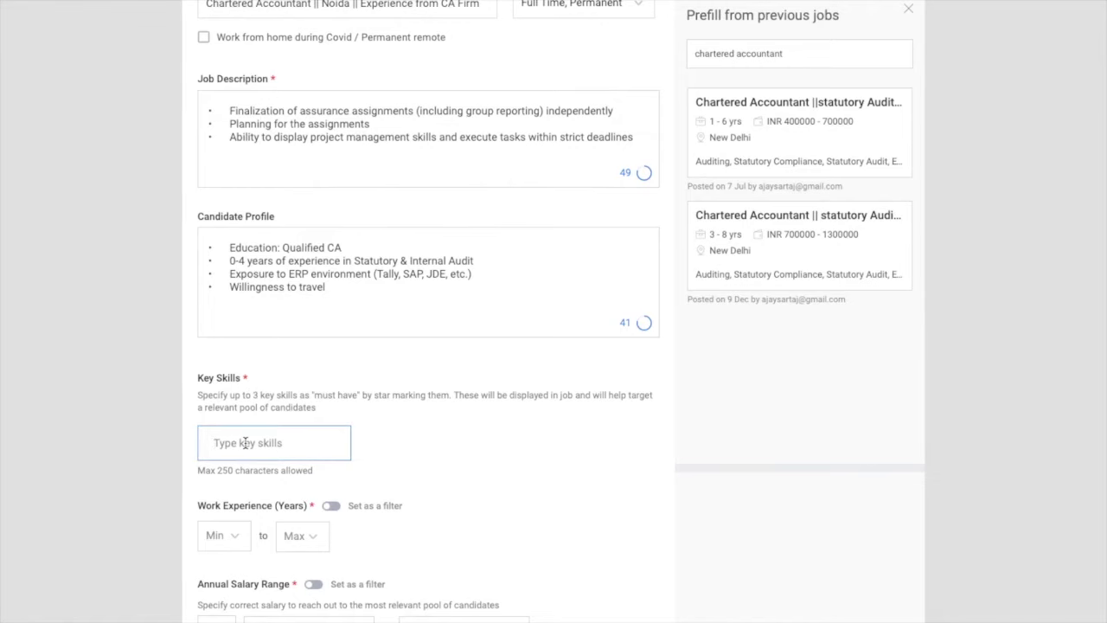
type("charte")
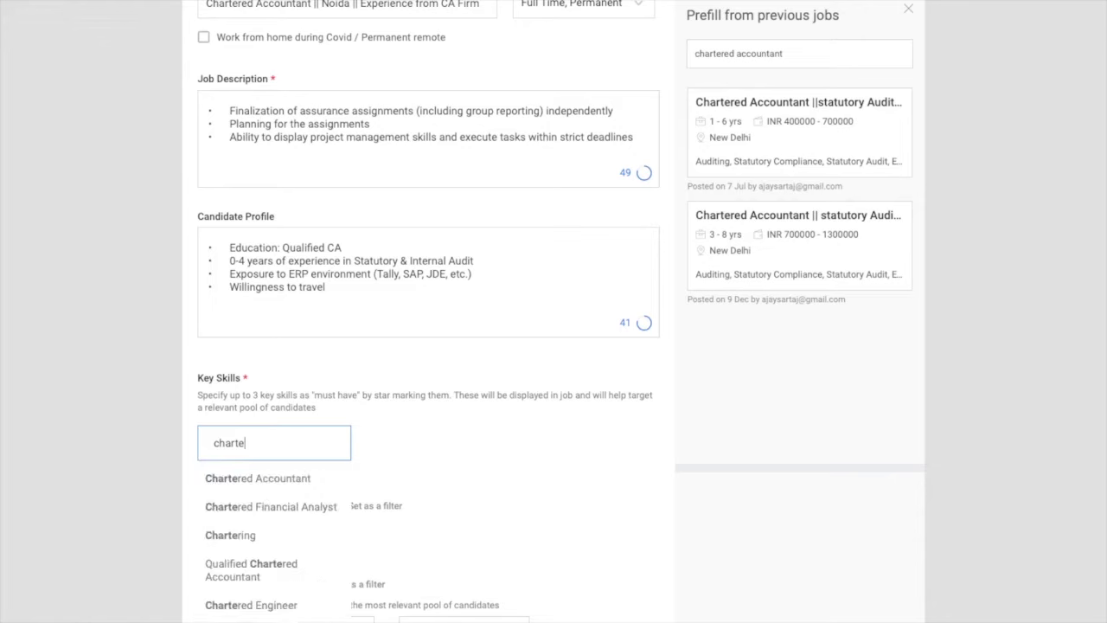
left_click(244, 475)
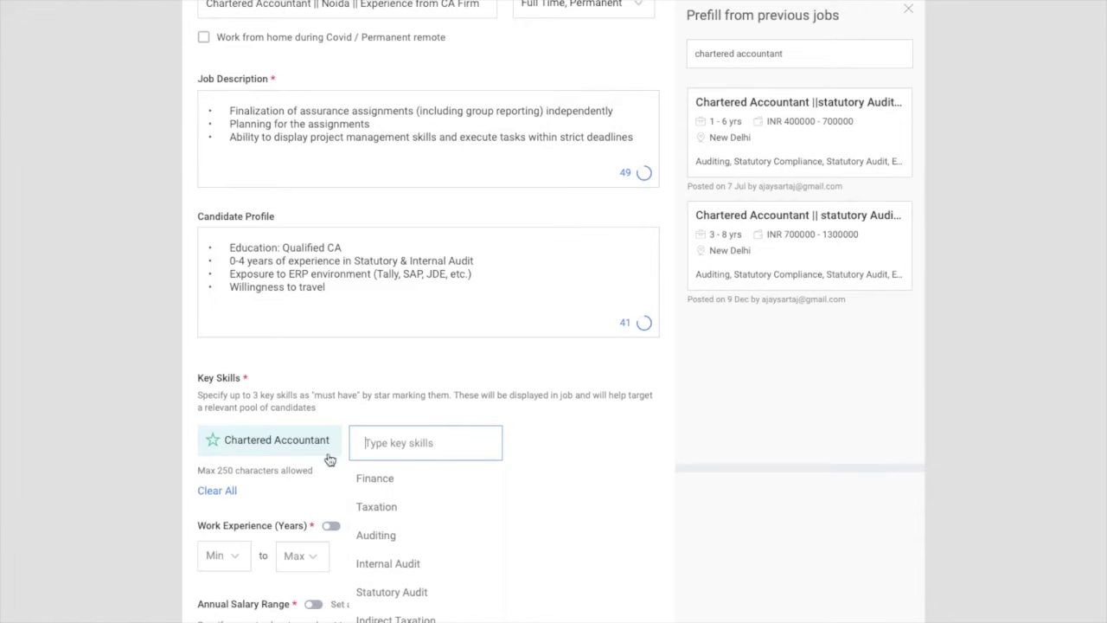
Add Statutory Audit, INDAS and CA as further key skills of the posting
type("sta")
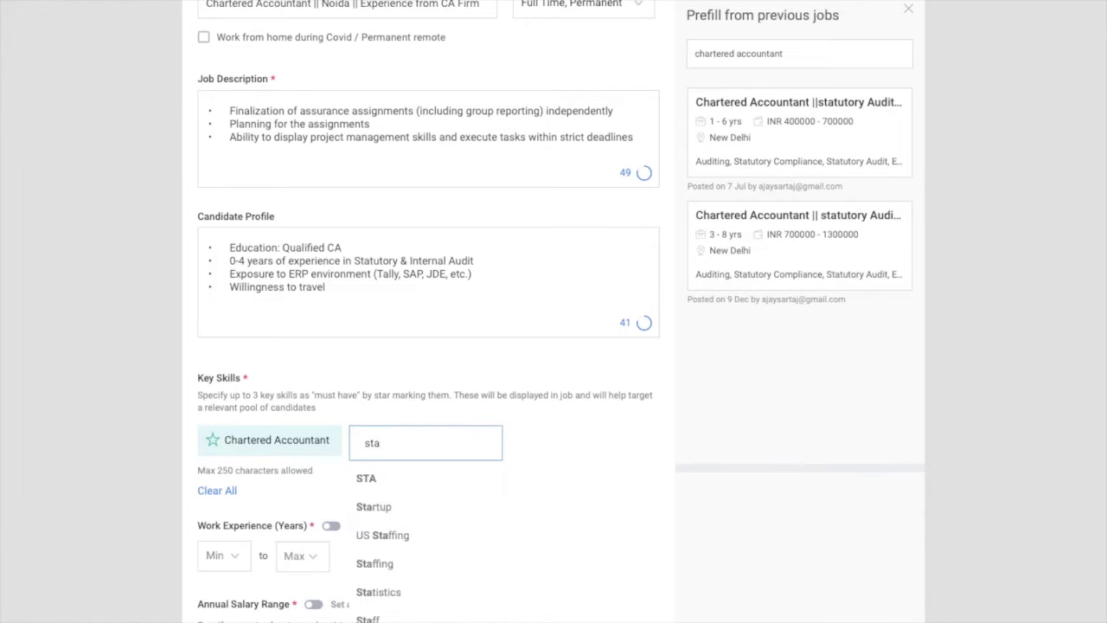
type("t au")
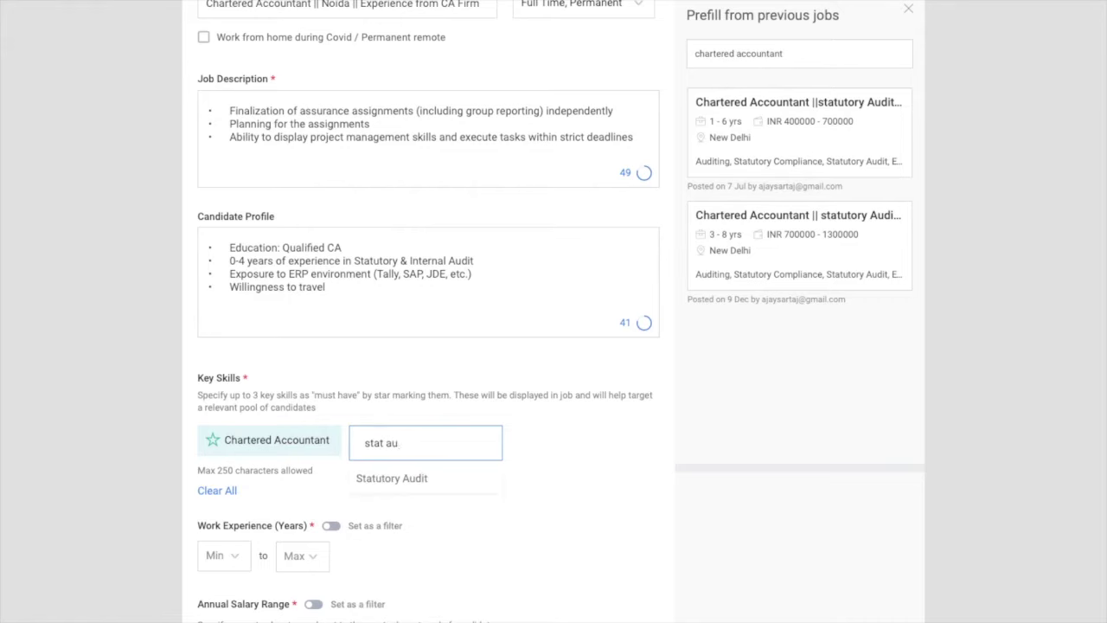
left_click(384, 486)
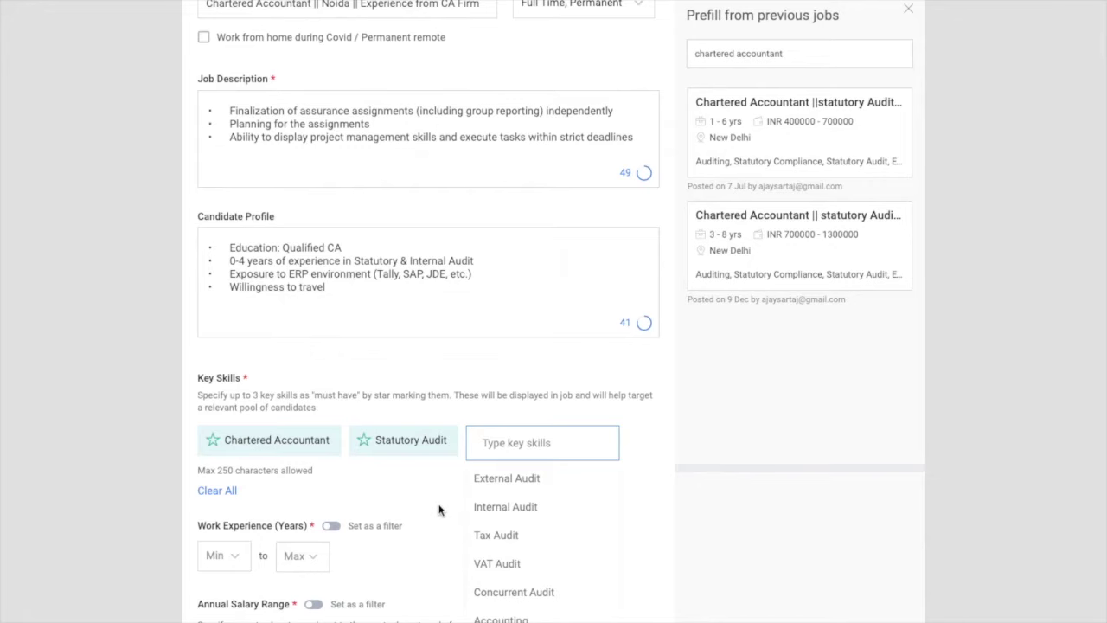
type("INDAS")
key("Return")
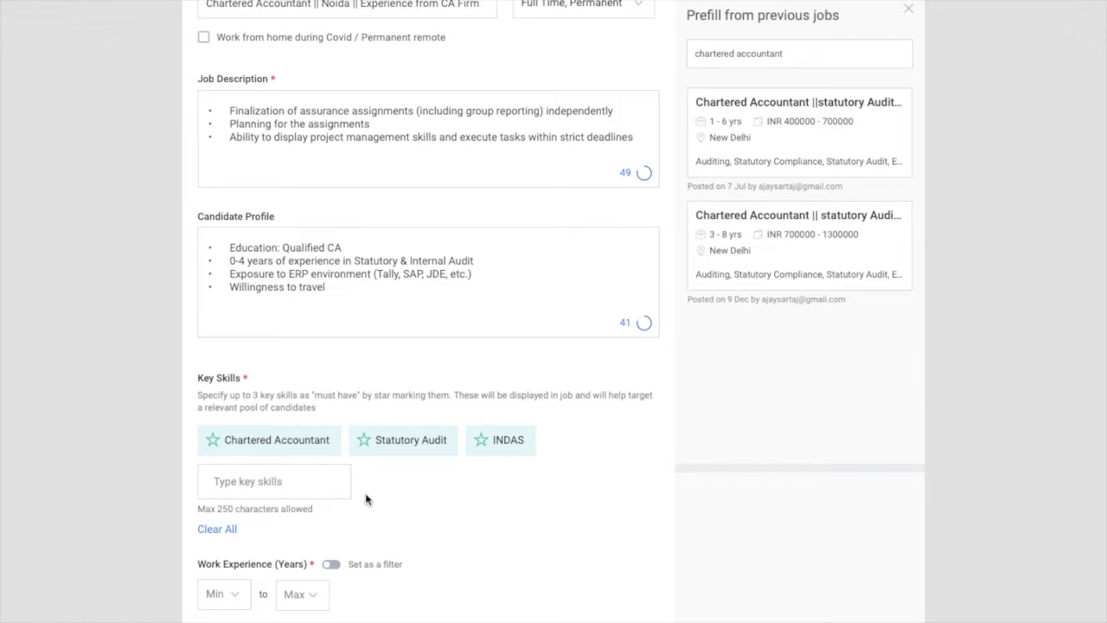
left_click(262, 480)
type("CA")
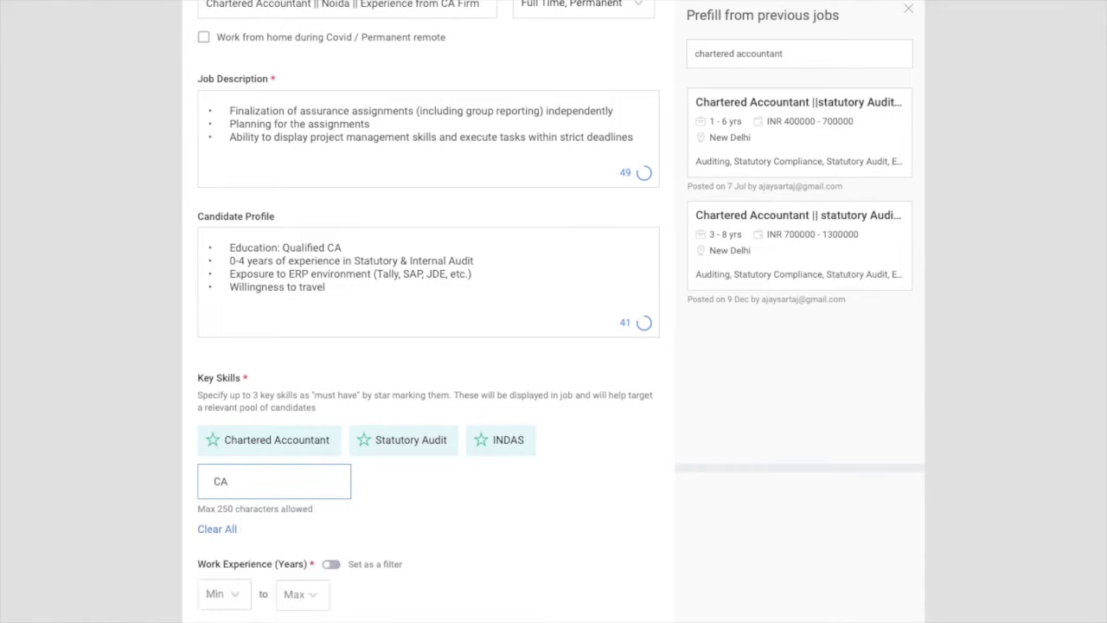
key("Return")
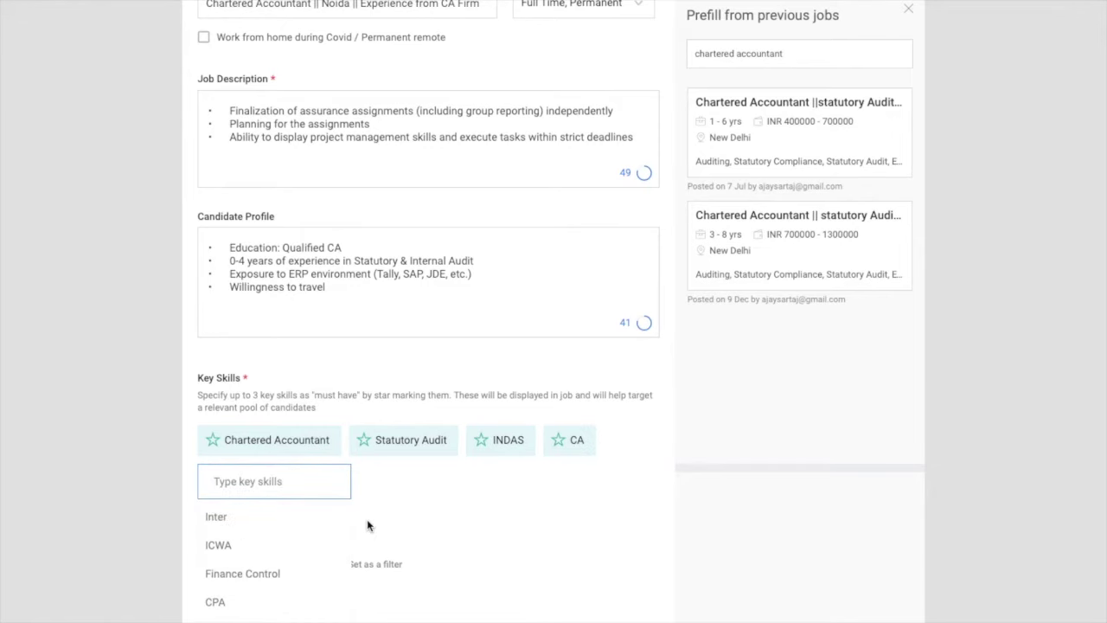
scroll(366, 519, "down", 3)
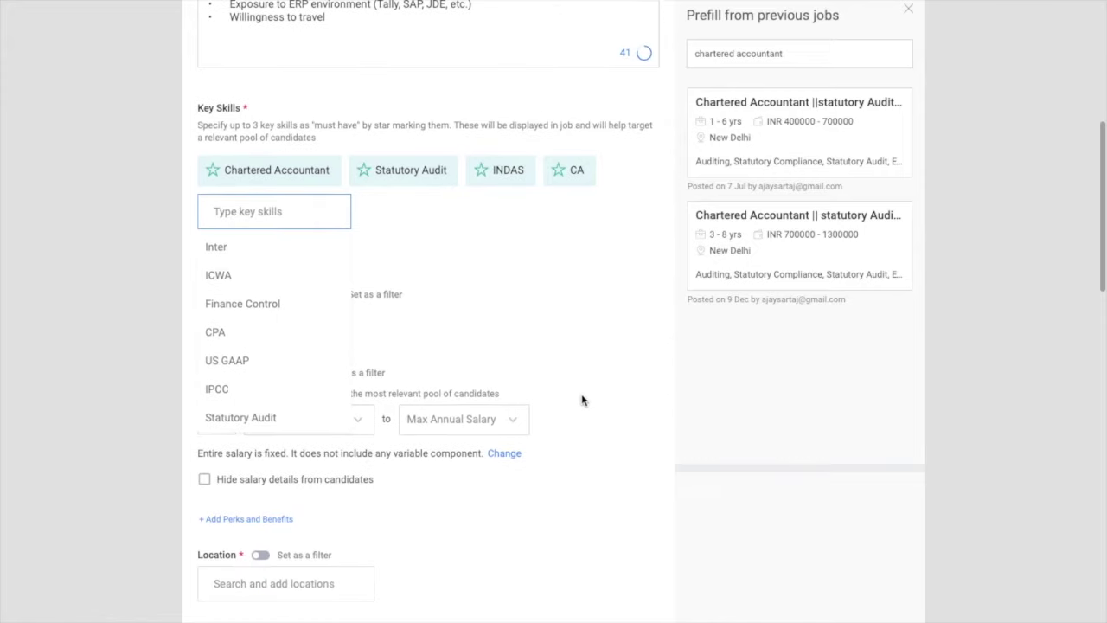
left_click(598, 391)
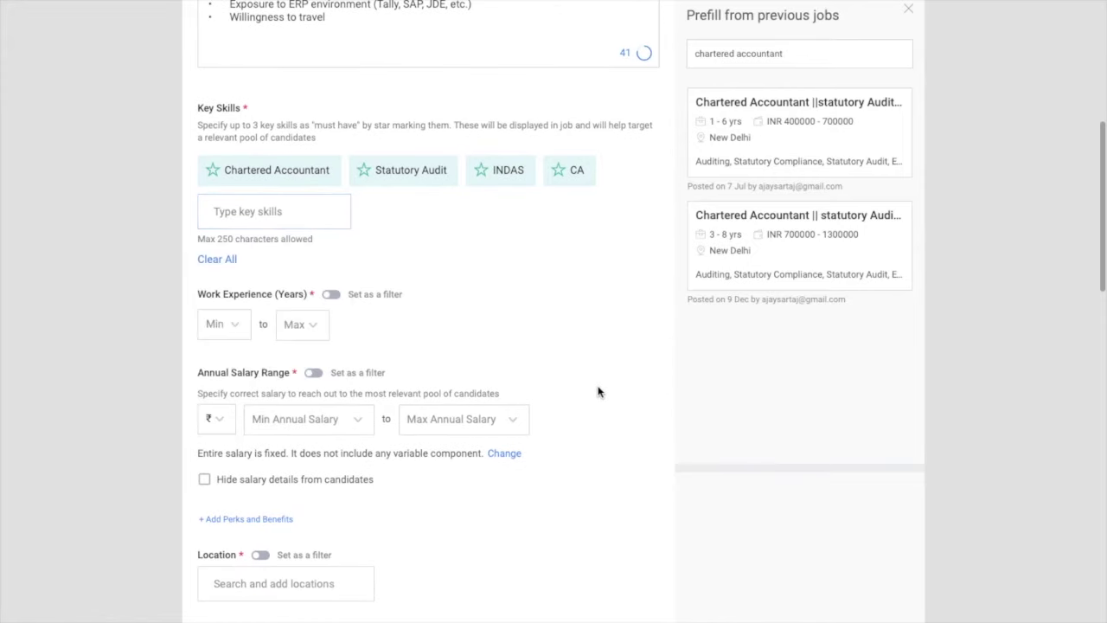
Set the required work experience to a minimum of 0 and a maximum of 5 years
left_click(221, 329)
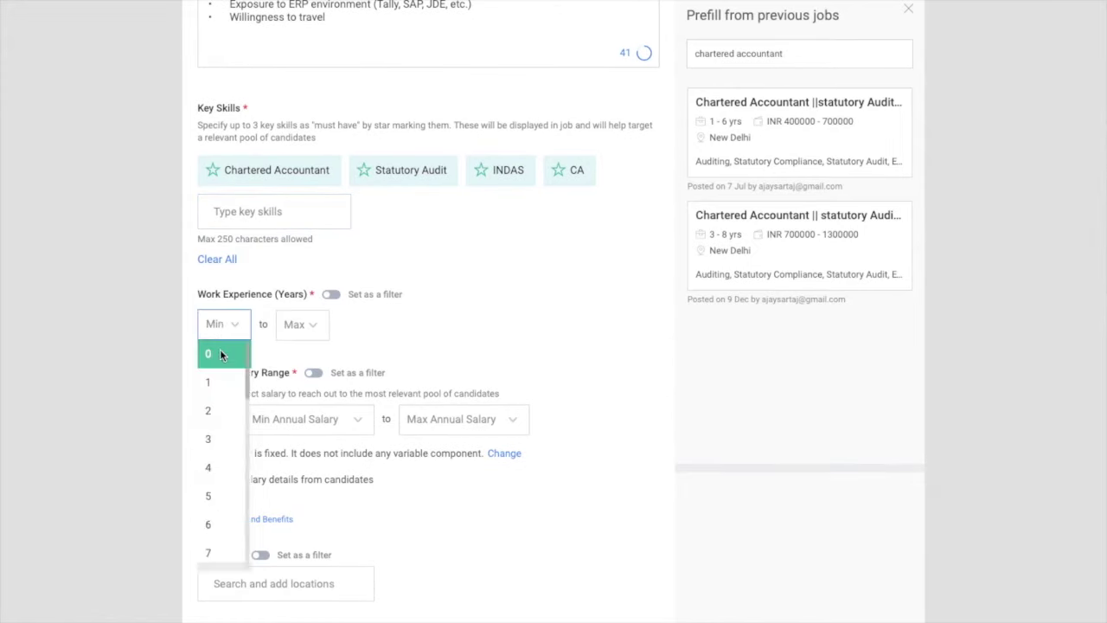
left_click(220, 349)
left_click(288, 322)
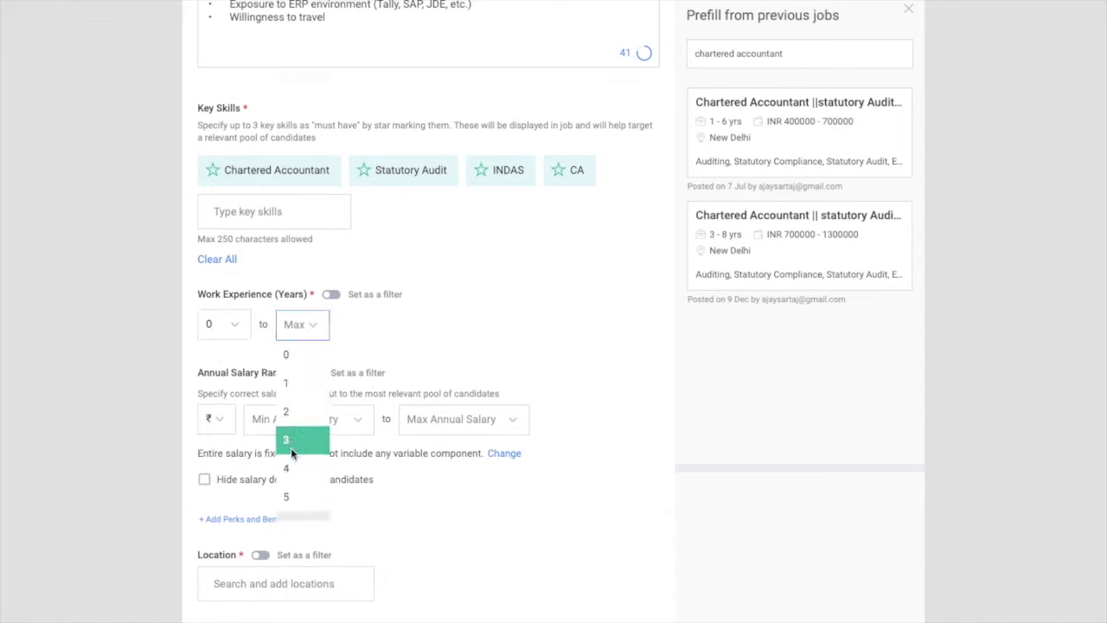
left_click(293, 492)
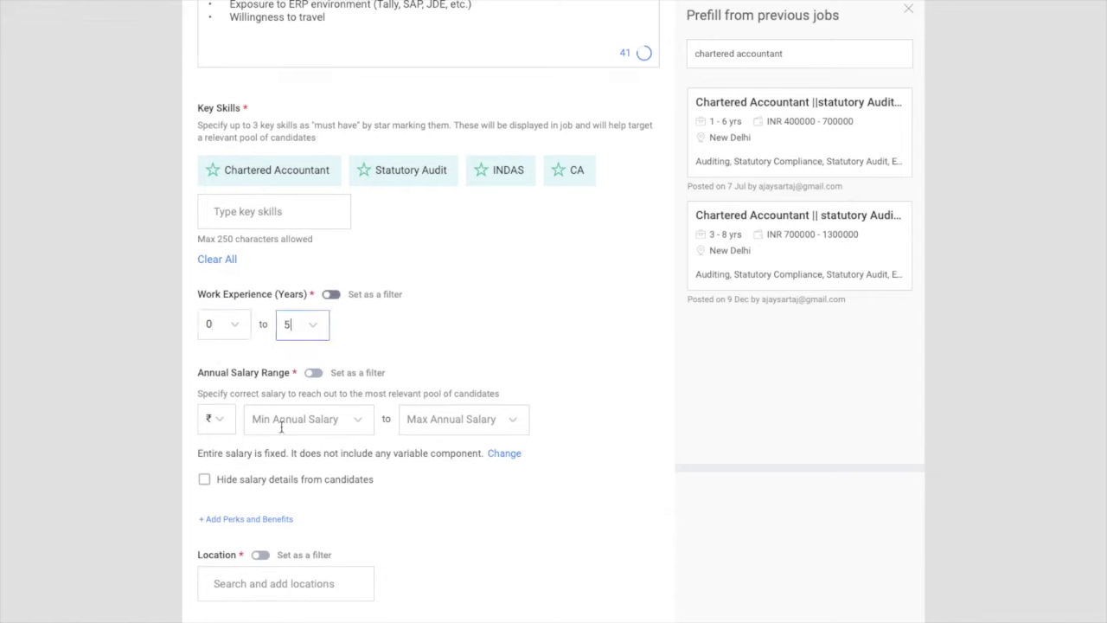
Set the annual salary range to ₹5,00,000 to 10,00,000 and hide the salary details from candidates
left_click(221, 423)
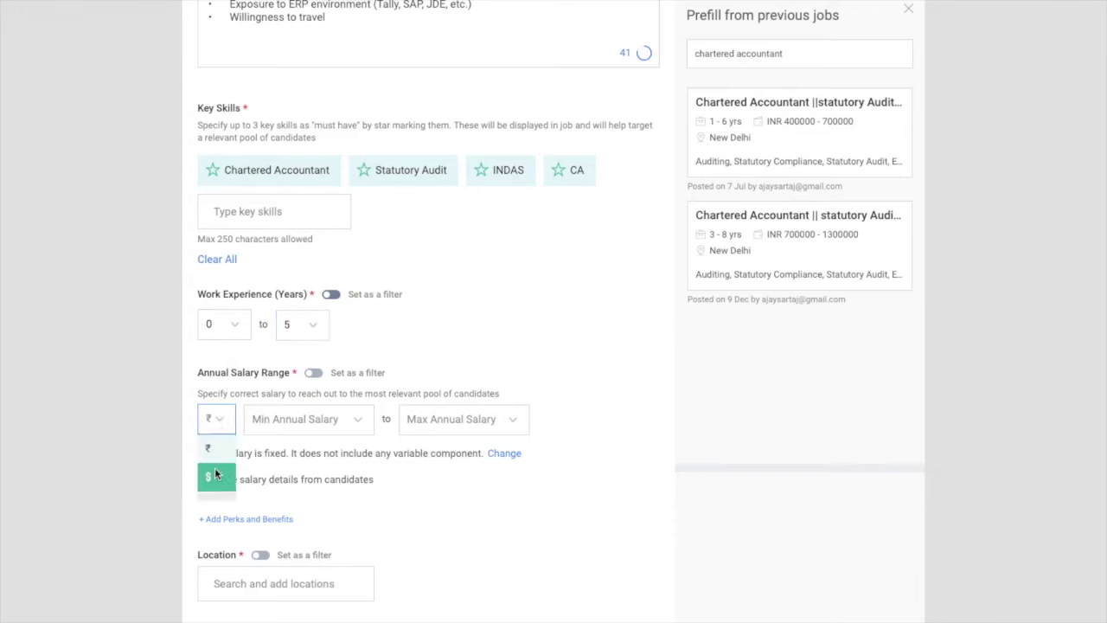
left_click(256, 420)
scroll(294, 528, "down", 3)
scroll(302, 500, "down", 5)
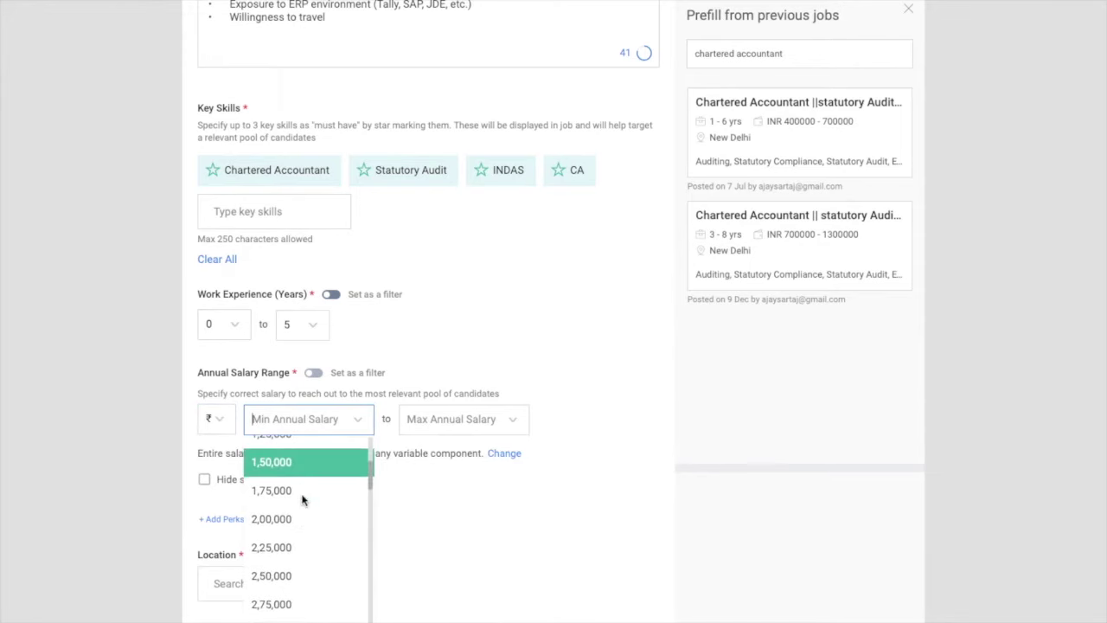
scroll(302, 500, "down", 5)
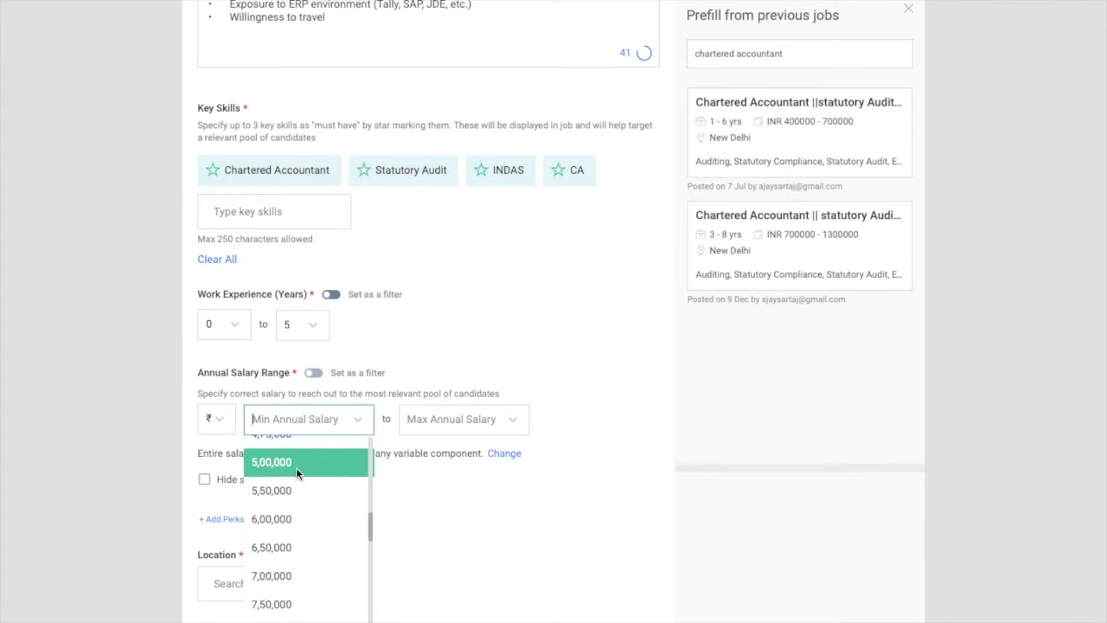
left_click(296, 467)
left_click(417, 422)
scroll(437, 593, "down", 5)
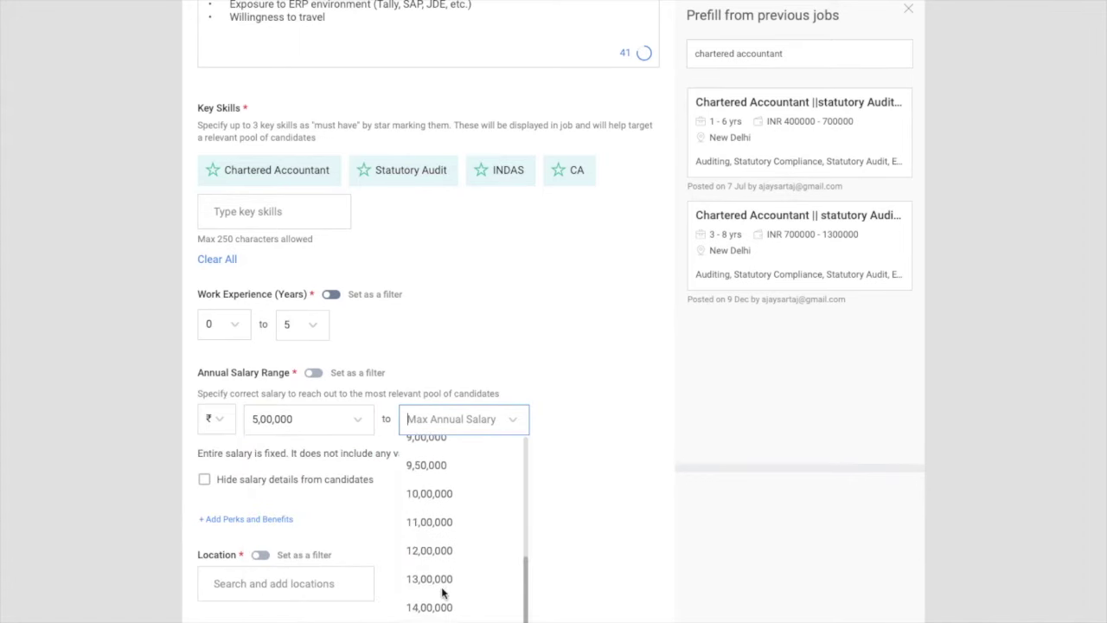
left_click(437, 500)
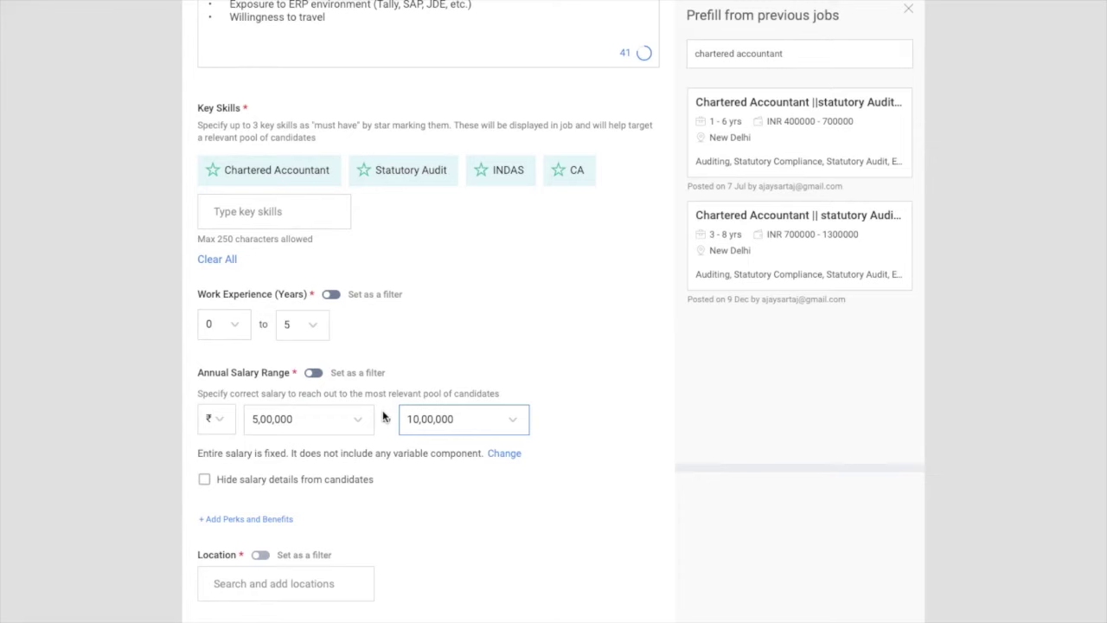
scroll(342, 413, "down", 3)
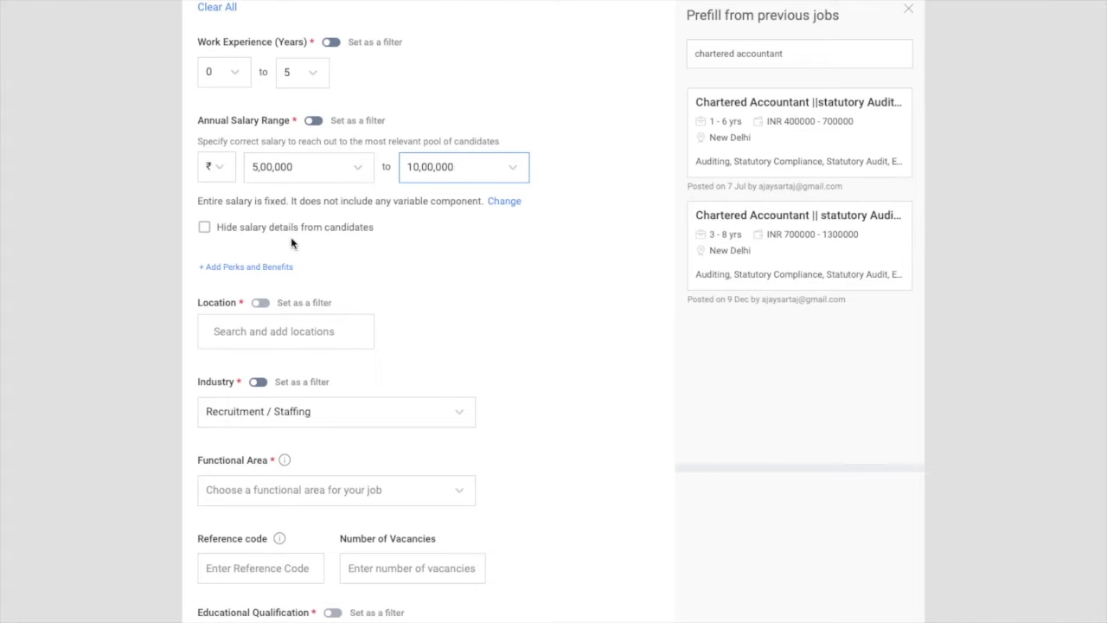
left_click(205, 228)
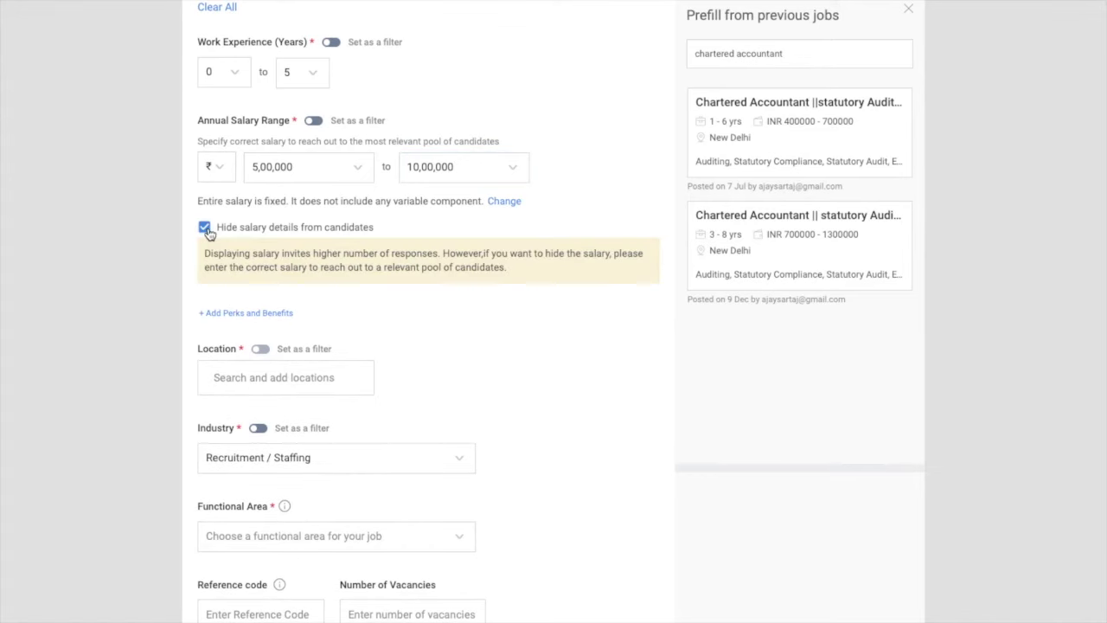
Add Noida as the job location
scroll(265, 302, "down", 1)
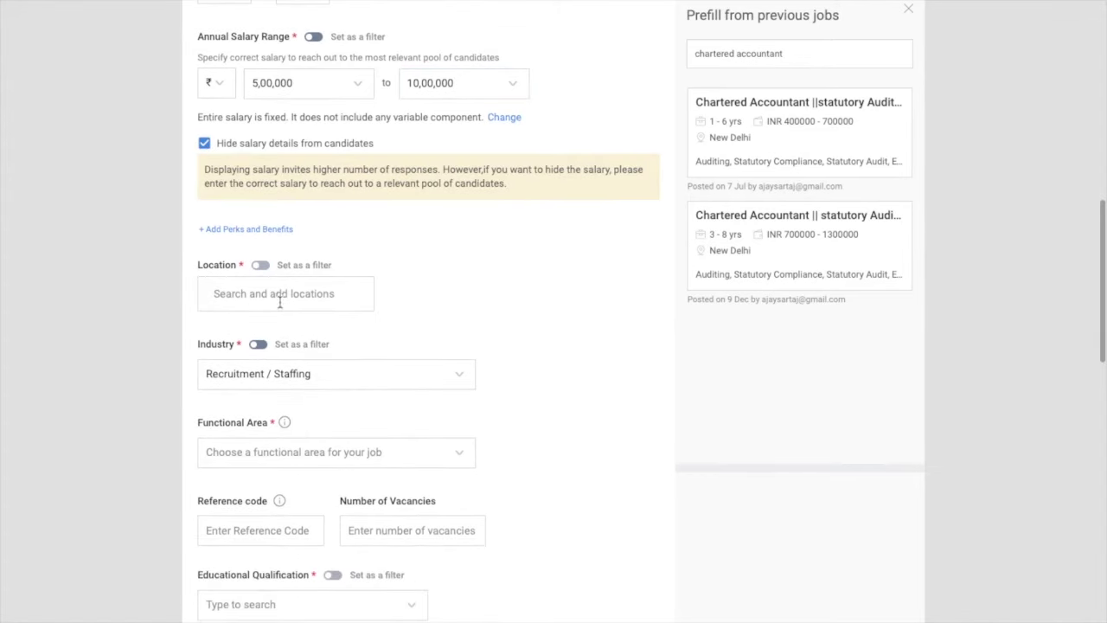
left_click(265, 298)
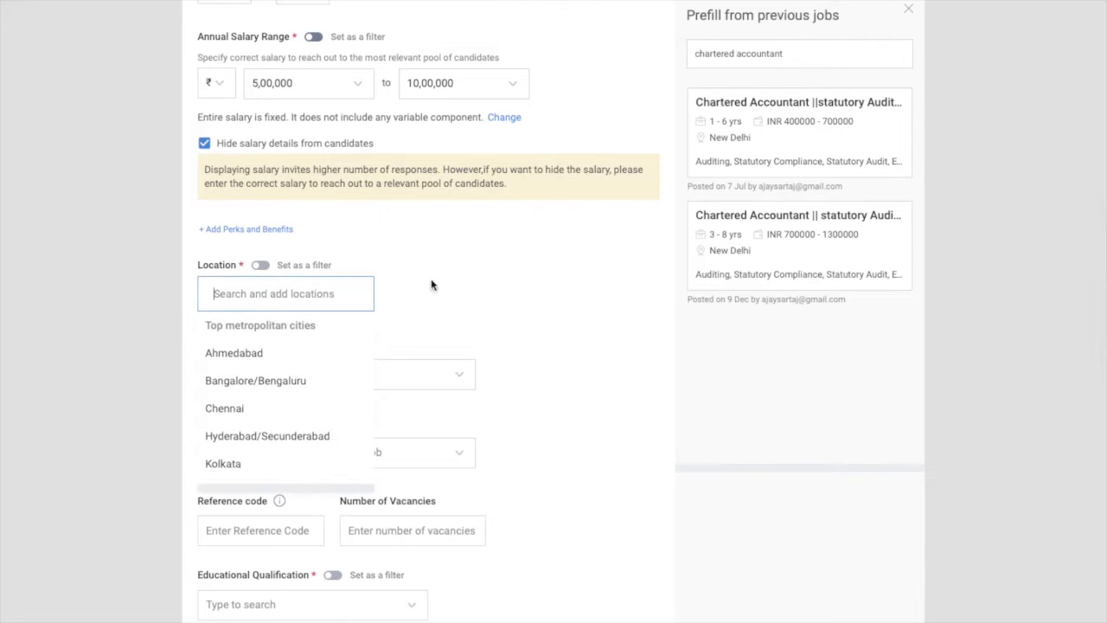
type("Noida")
left_click(314, 324)
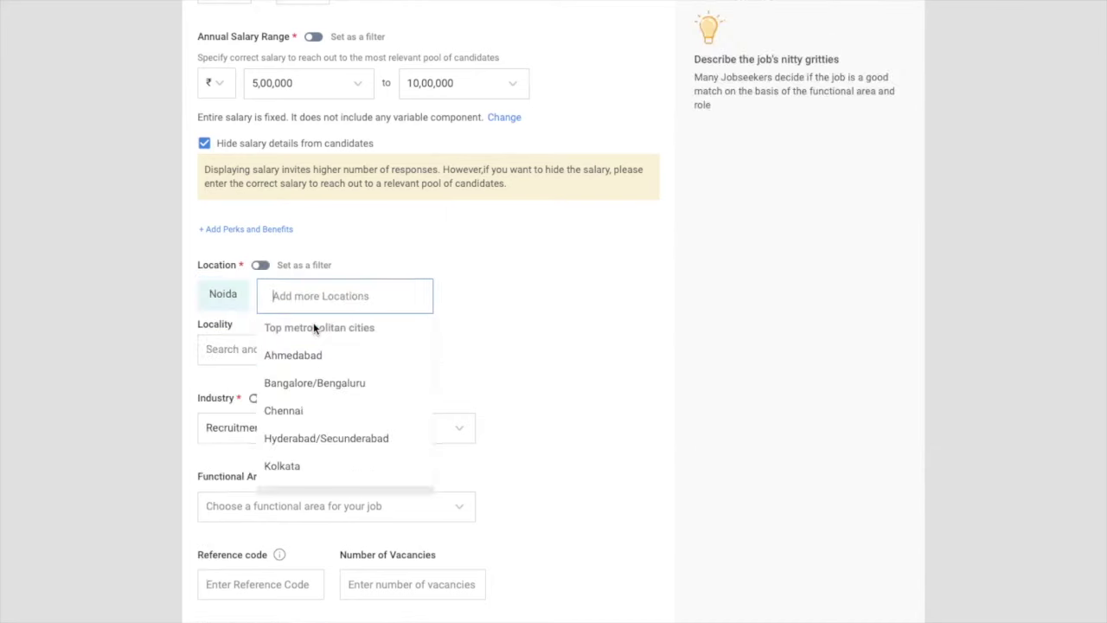
left_click(490, 318)
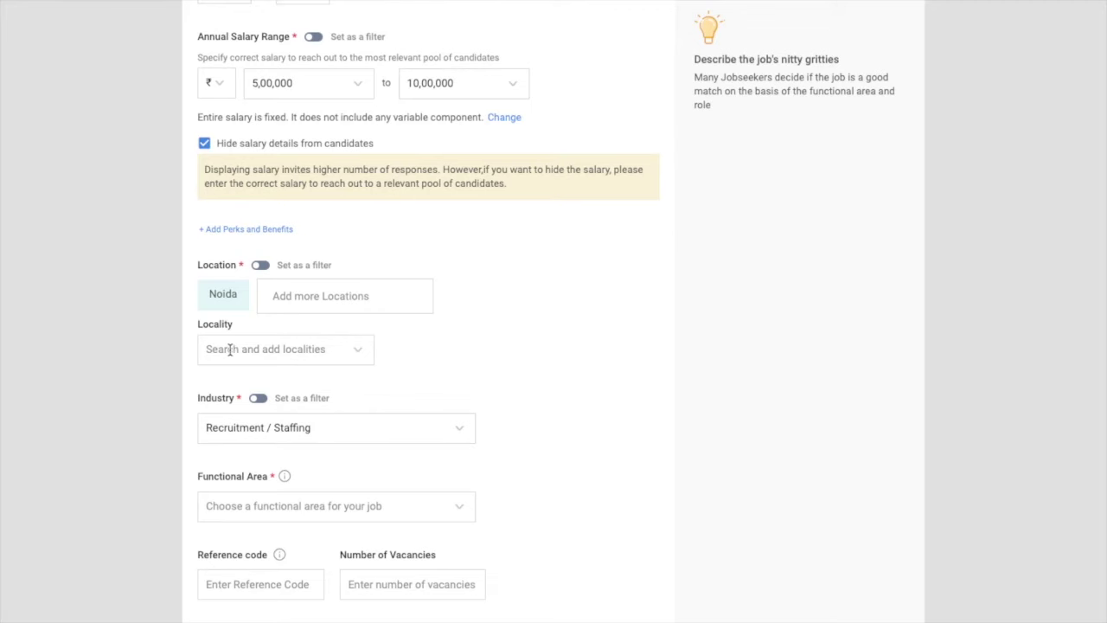
Change the industry of the posting to Accounting / Auditing
scroll(333, 369, "down", 1)
left_click(306, 394)
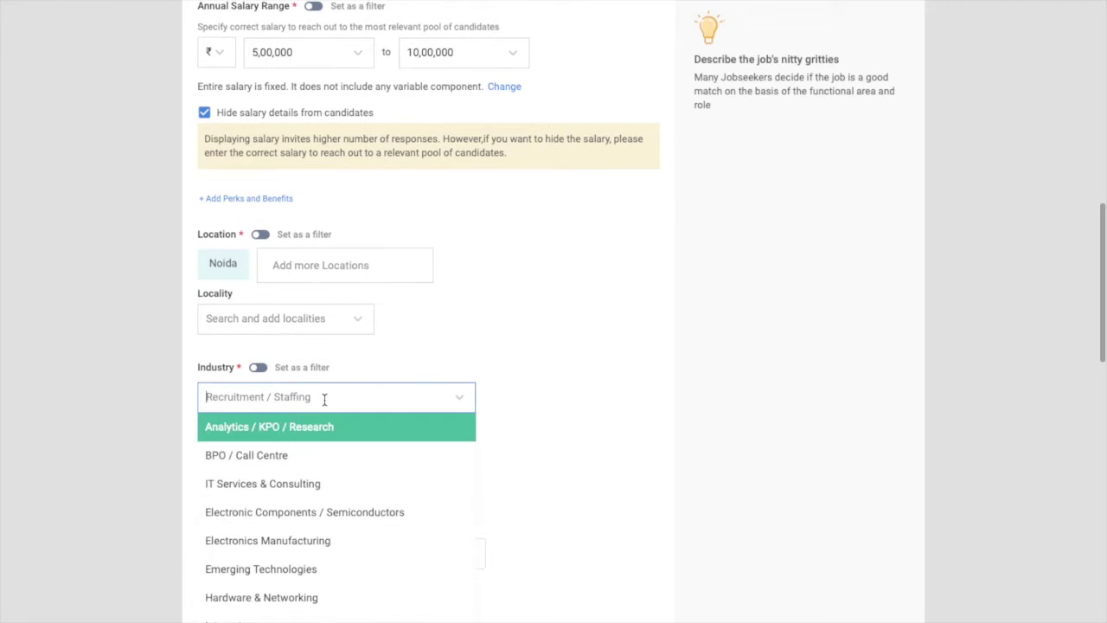
type("acoun")
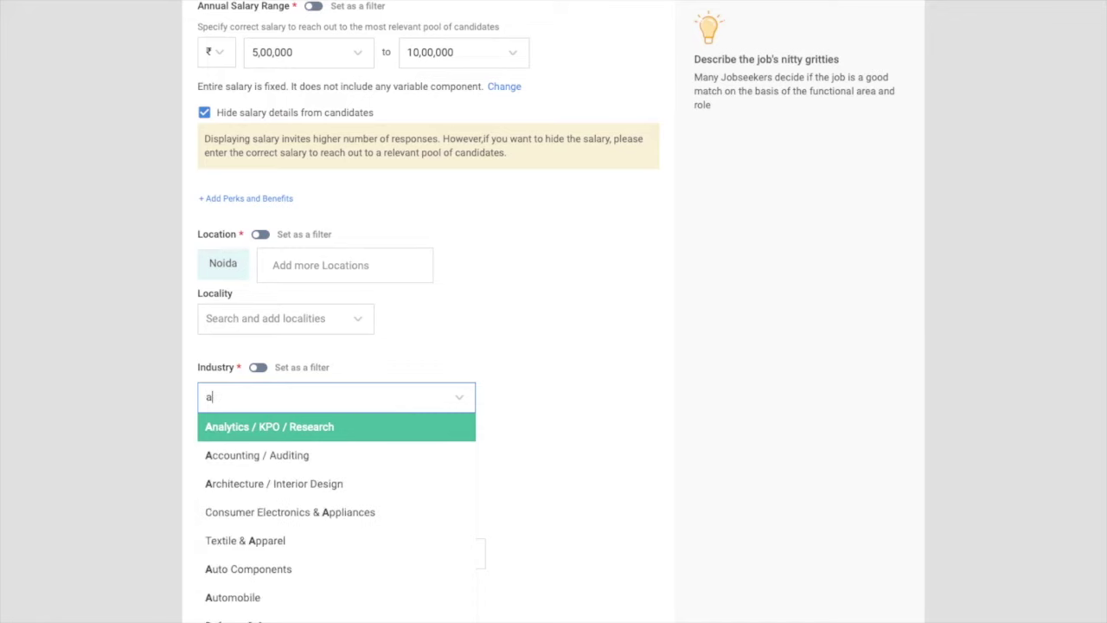
key("BackSpace")
key("BackSpace")
key("BackSpace")
key("BackSpace")
type("c")
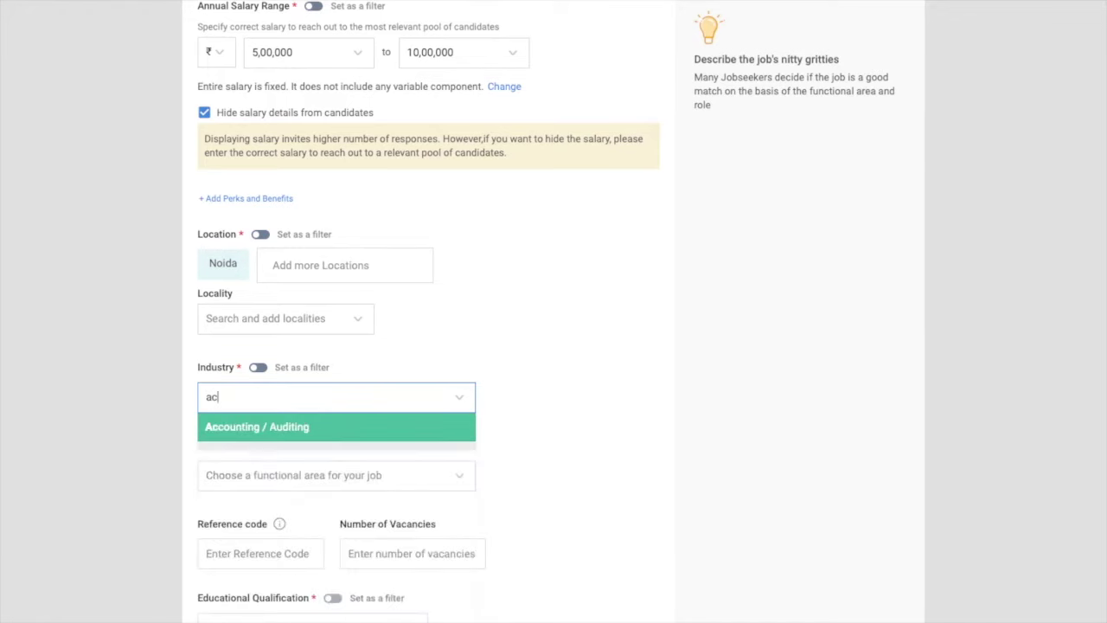
left_click(314, 429)
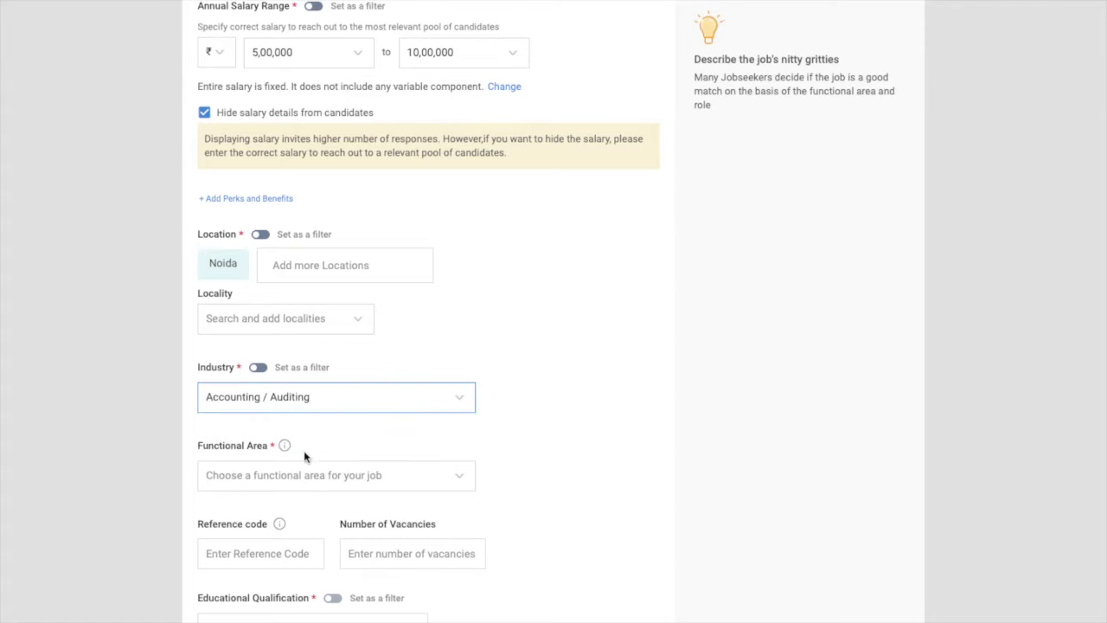
Set the functional area to Accounts, Finance, Tax, Company Secretary, Audit and the role to Chartered Accountant
scroll(305, 452, "down", 1)
left_click(303, 381)
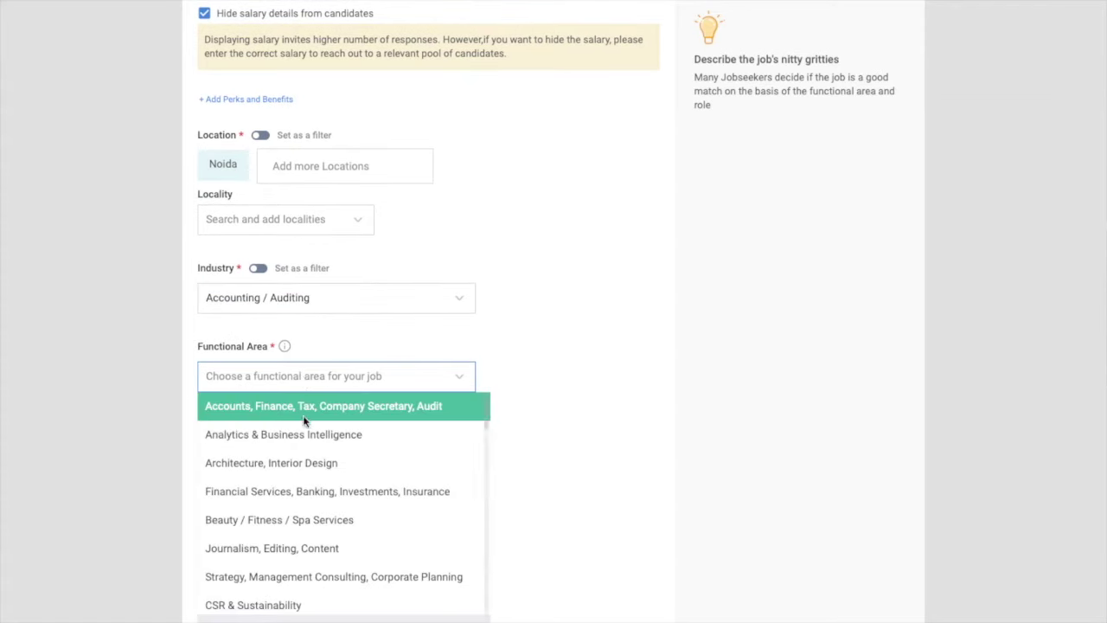
left_click(364, 411)
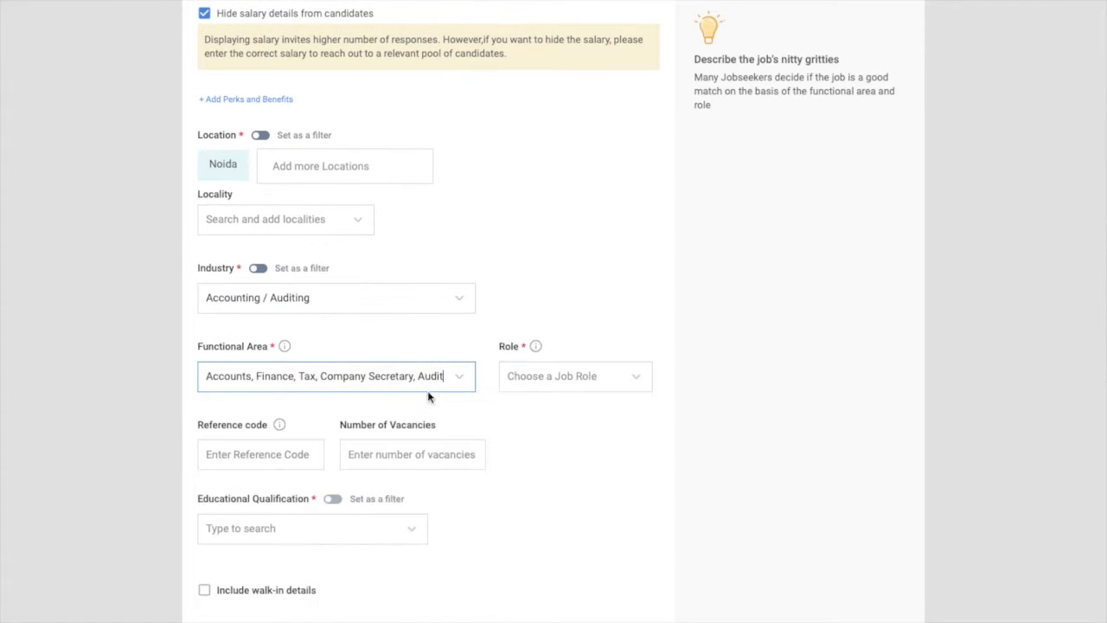
left_click(548, 376)
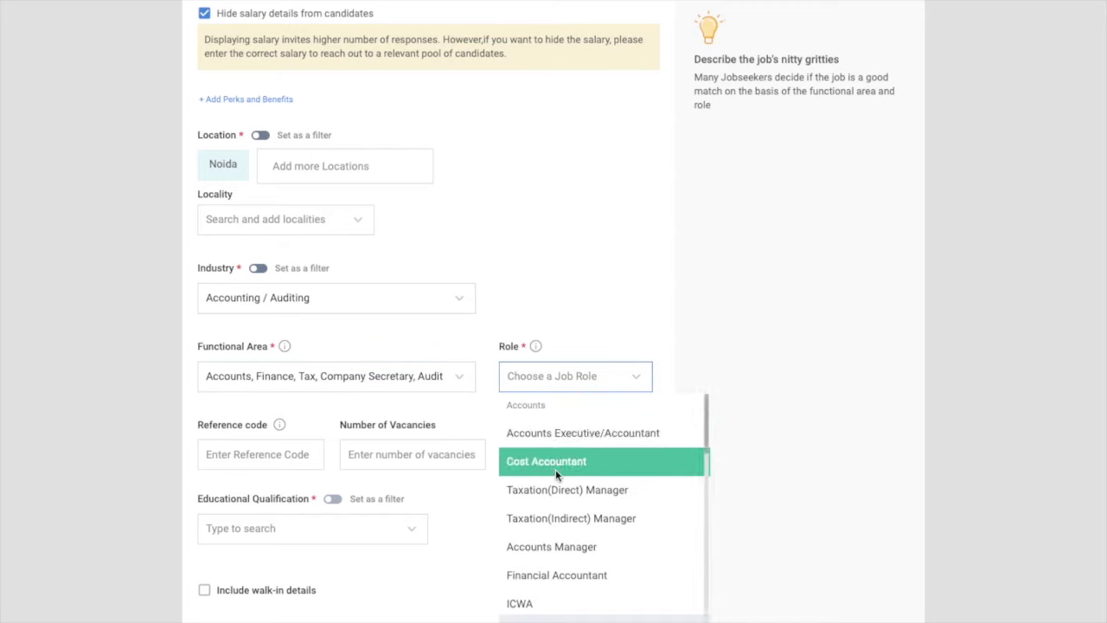
scroll(552, 495, "down", 1)
scroll(553, 499, "down", 2)
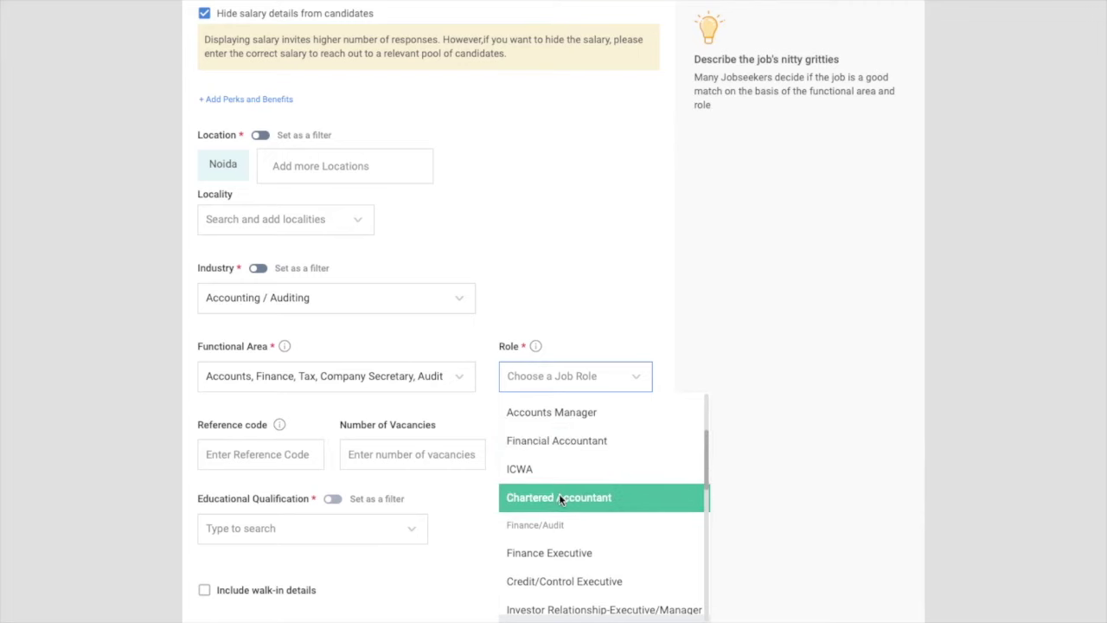
left_click(559, 497)
Enter CA12 as the reference code and 2 as the number of vacancies
scroll(519, 519, "down", 1)
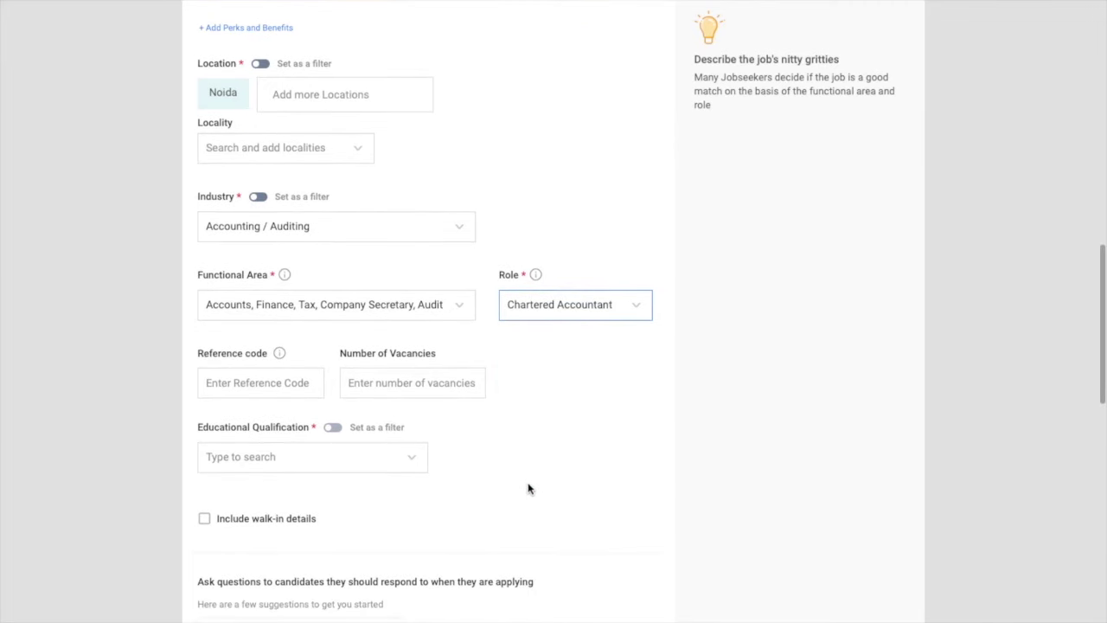
scroll(528, 487, "down", 2)
left_click(248, 259)
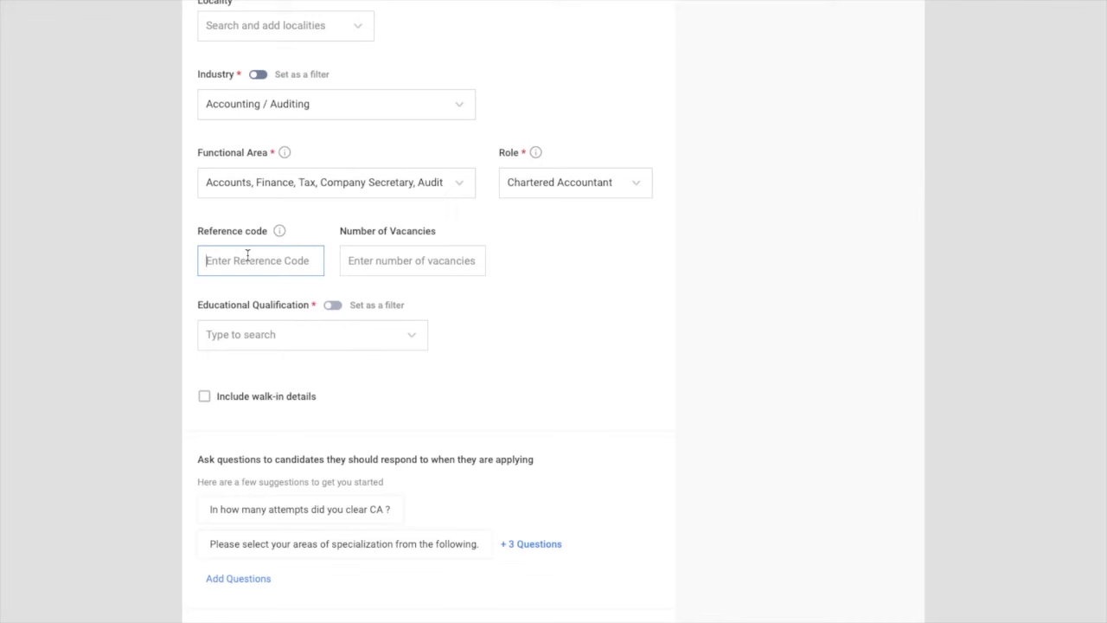
type("CA12")
left_click(393, 259)
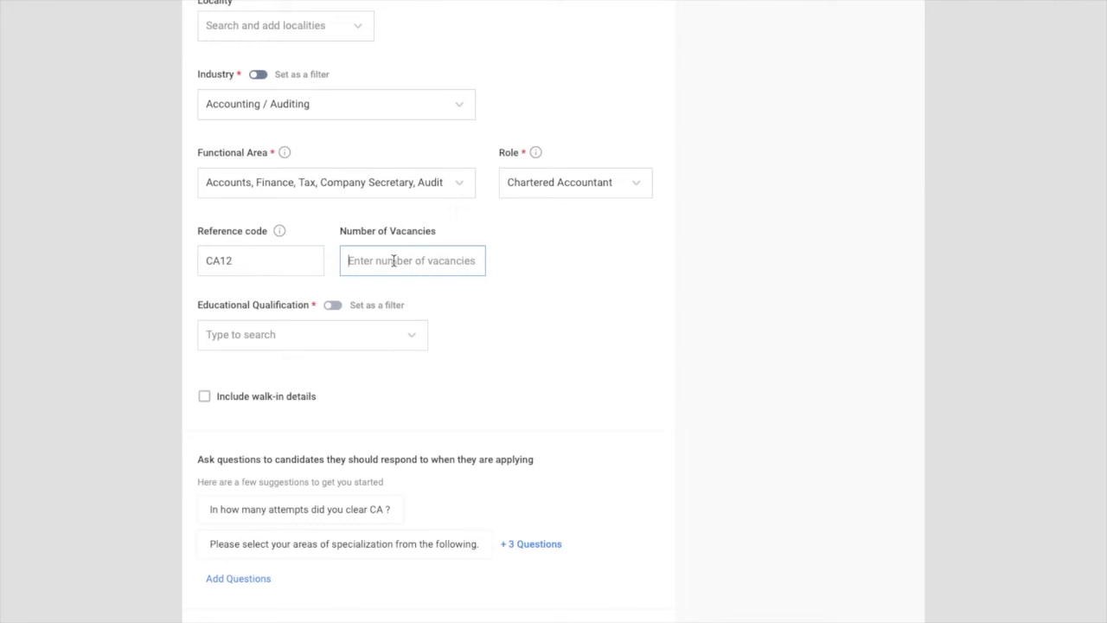
type("2")
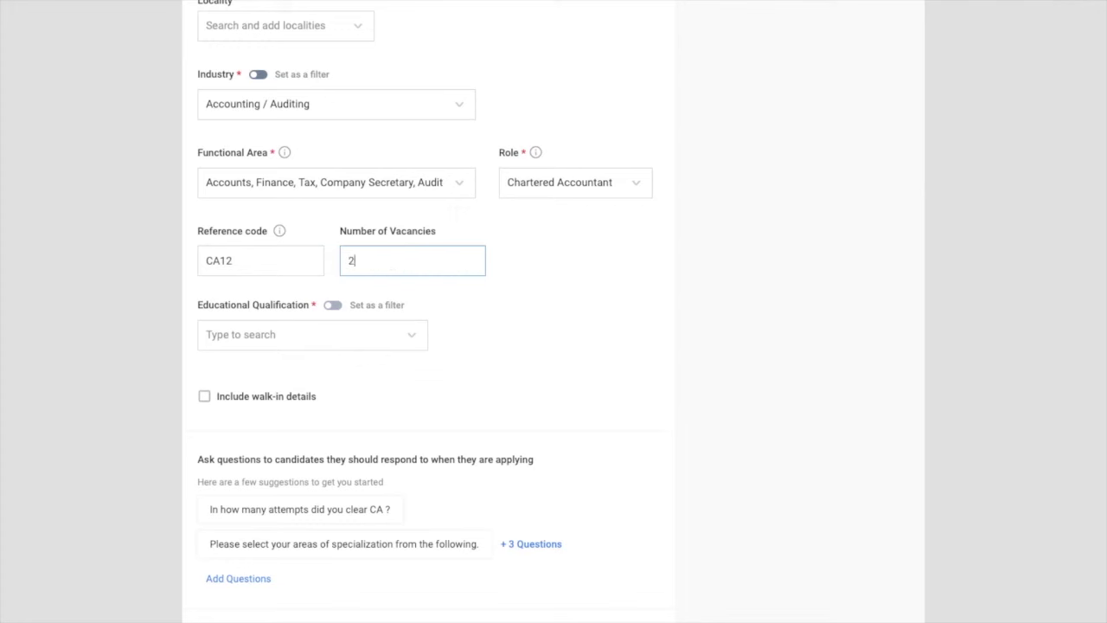
Set the educational qualification to the postgraduate degree CA with Any Specialization
left_click(334, 340)
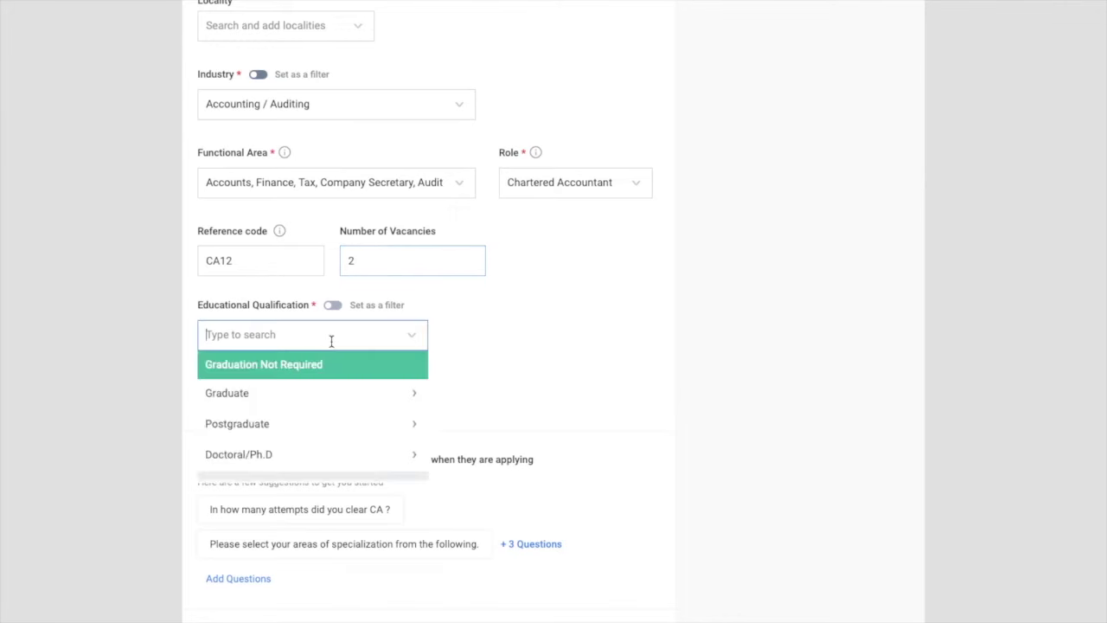
scroll(307, 410, "down", 1)
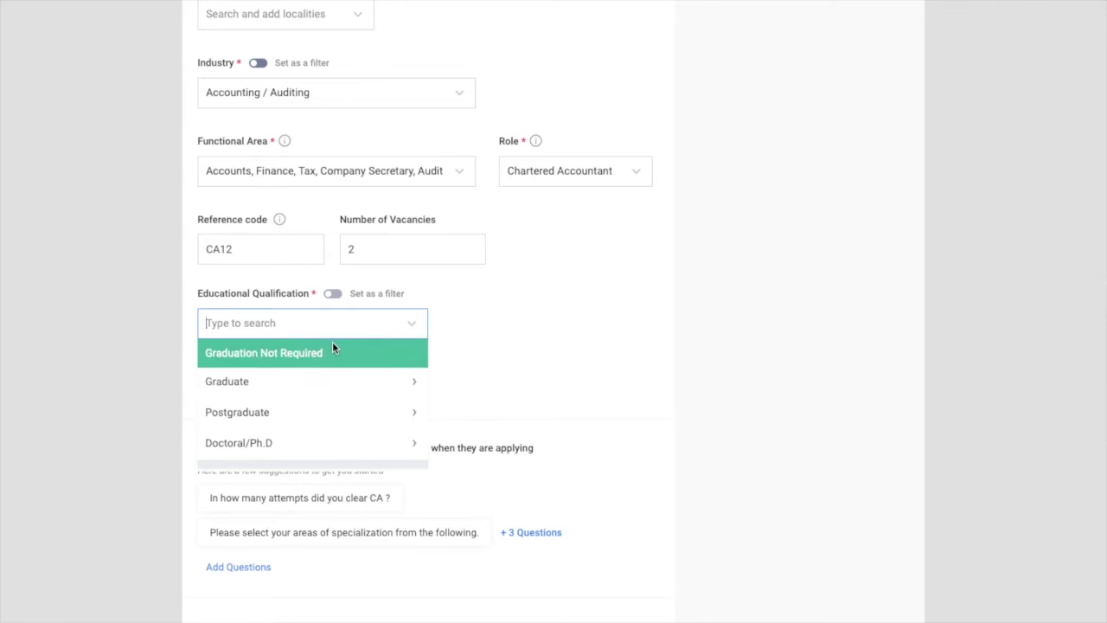
left_click(302, 411)
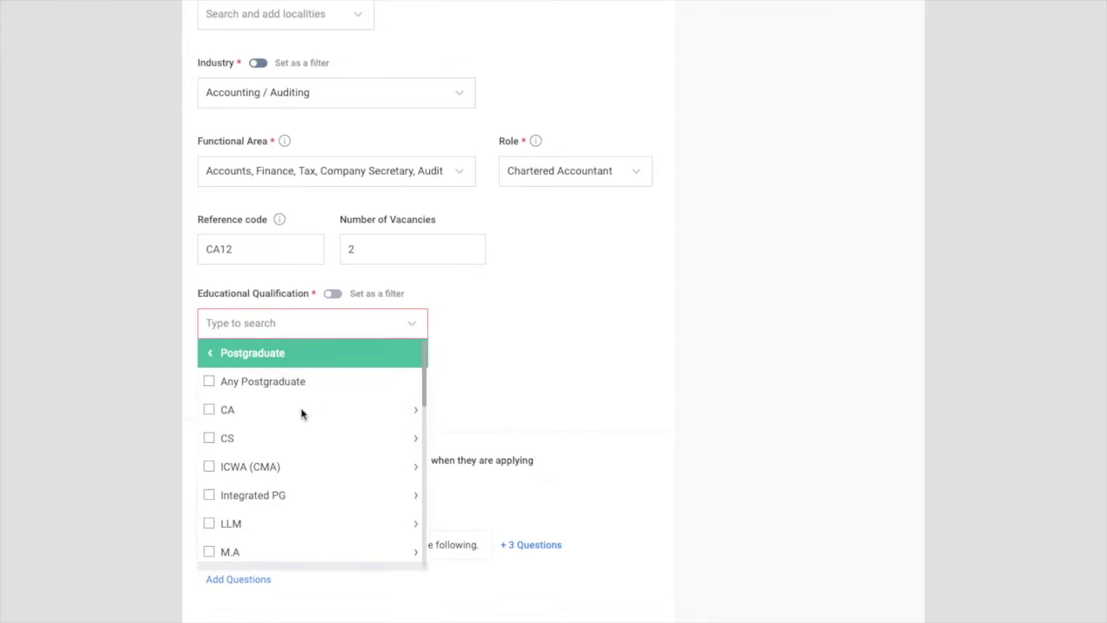
left_click(209, 410)
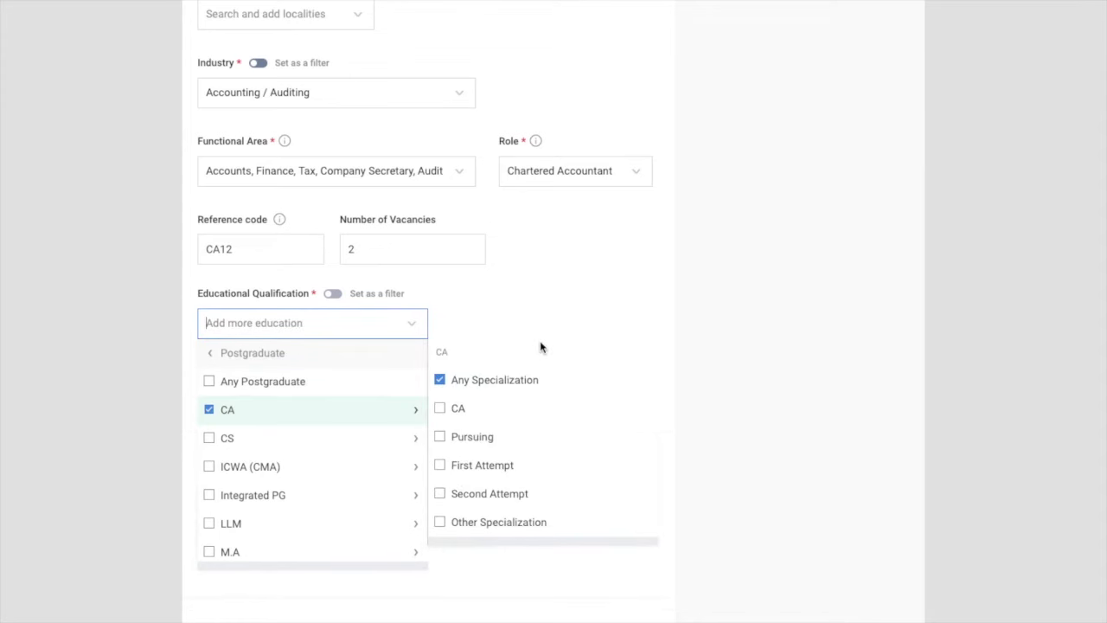
left_click(764, 349)
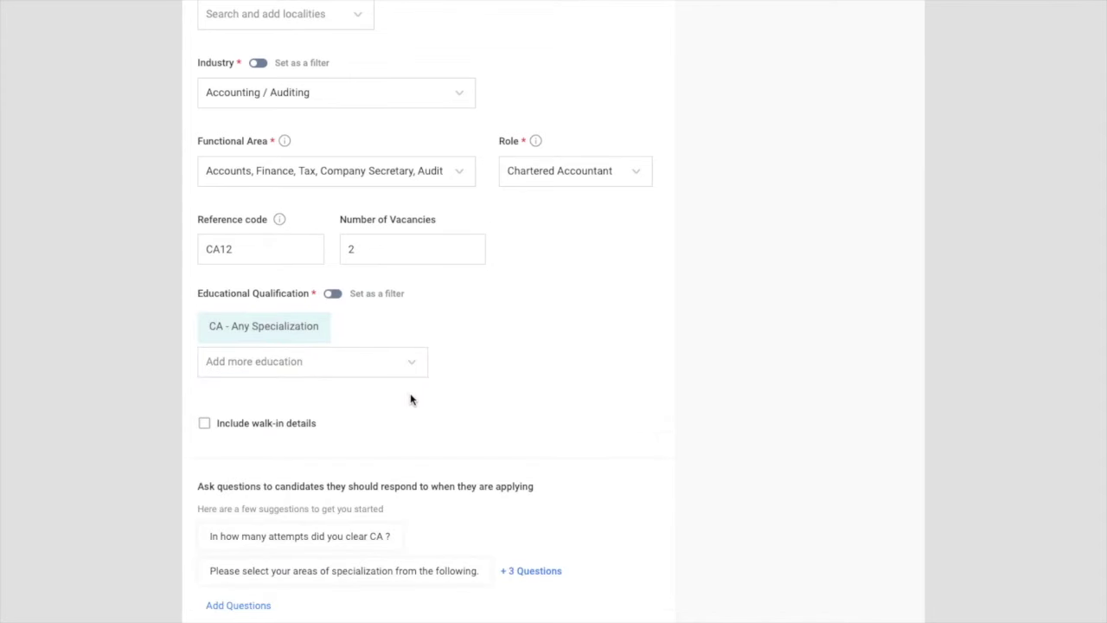
Examine the walk-in option, the suggested candidate questions and the company name of the posting
scroll(410, 398, "down", 2)
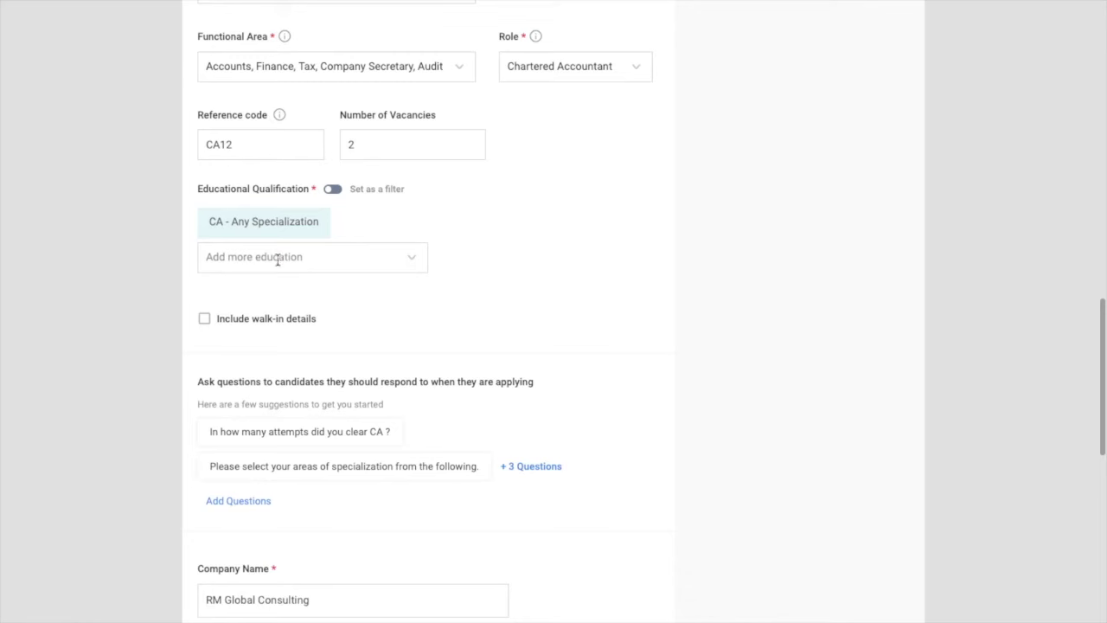
scroll(278, 276, "down", 1)
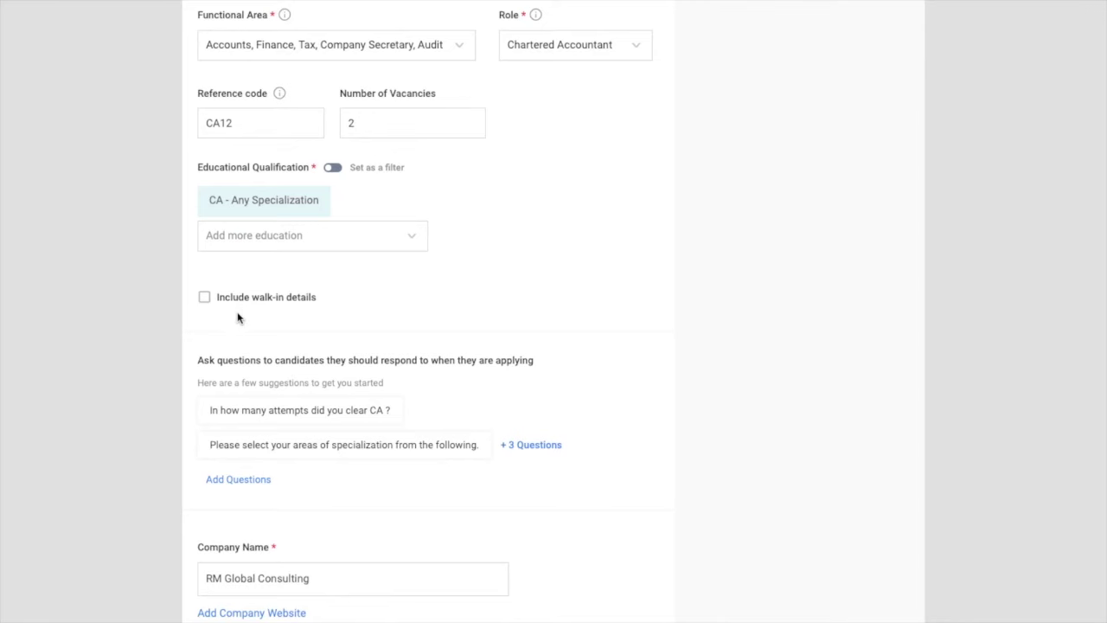
scroll(250, 320, "down", 1)
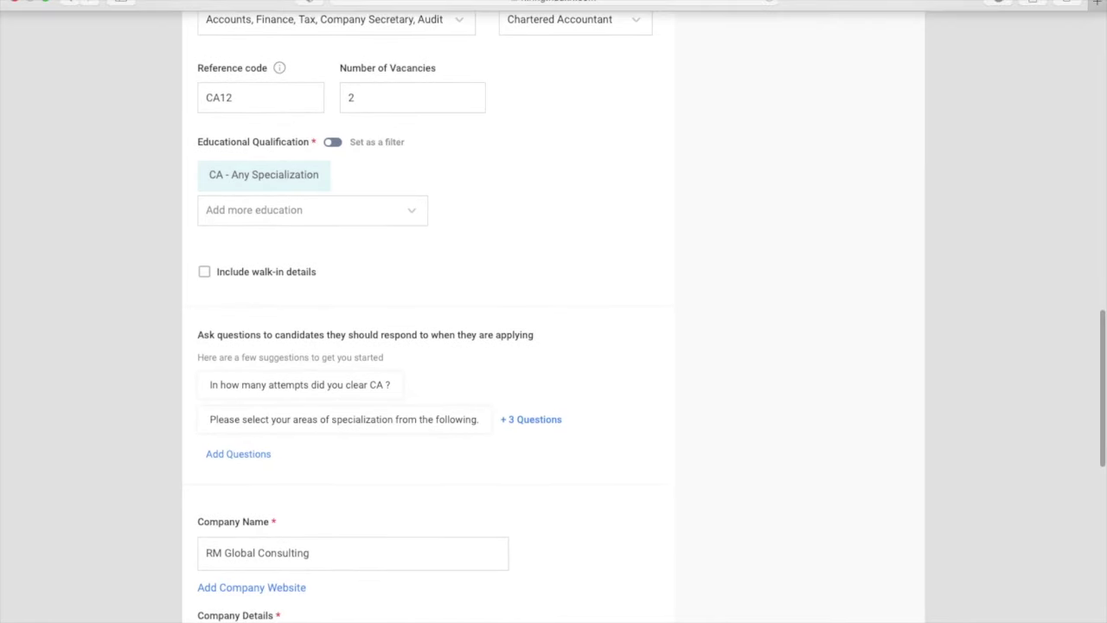
scroll(282, 307, "down", 2)
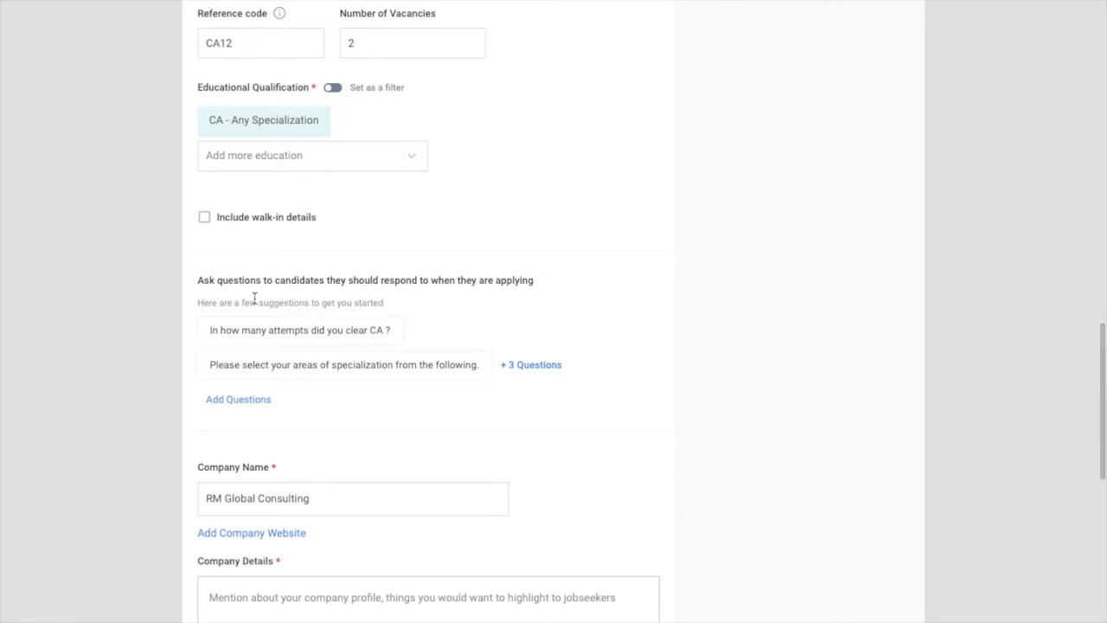
scroll(255, 303, "down", 1)
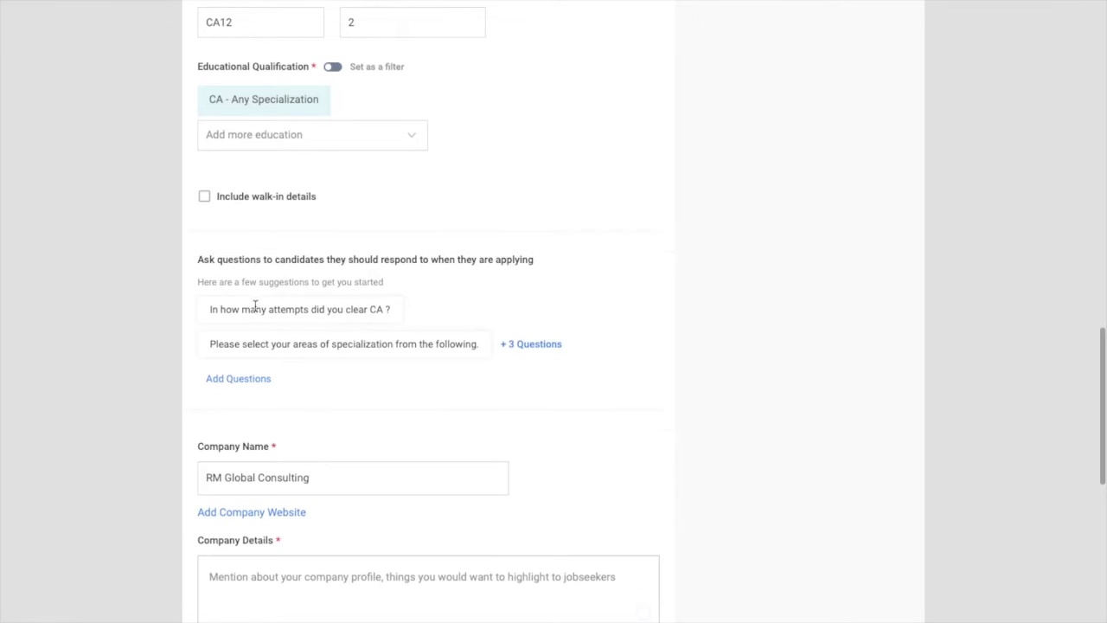
scroll(256, 308, "down", 1)
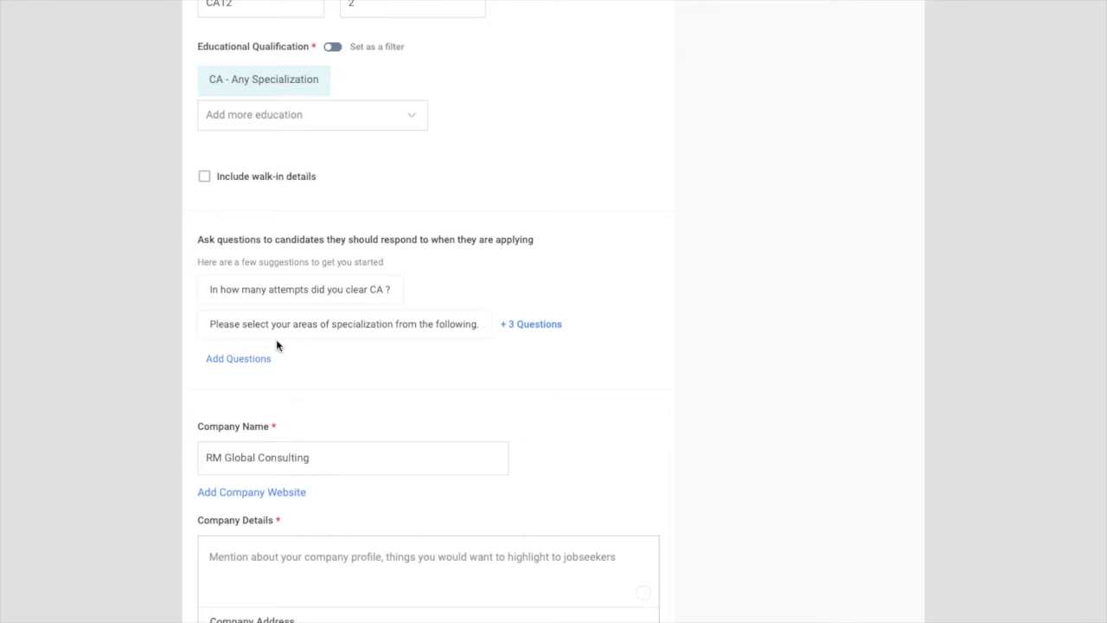
scroll(277, 346, "down", 1)
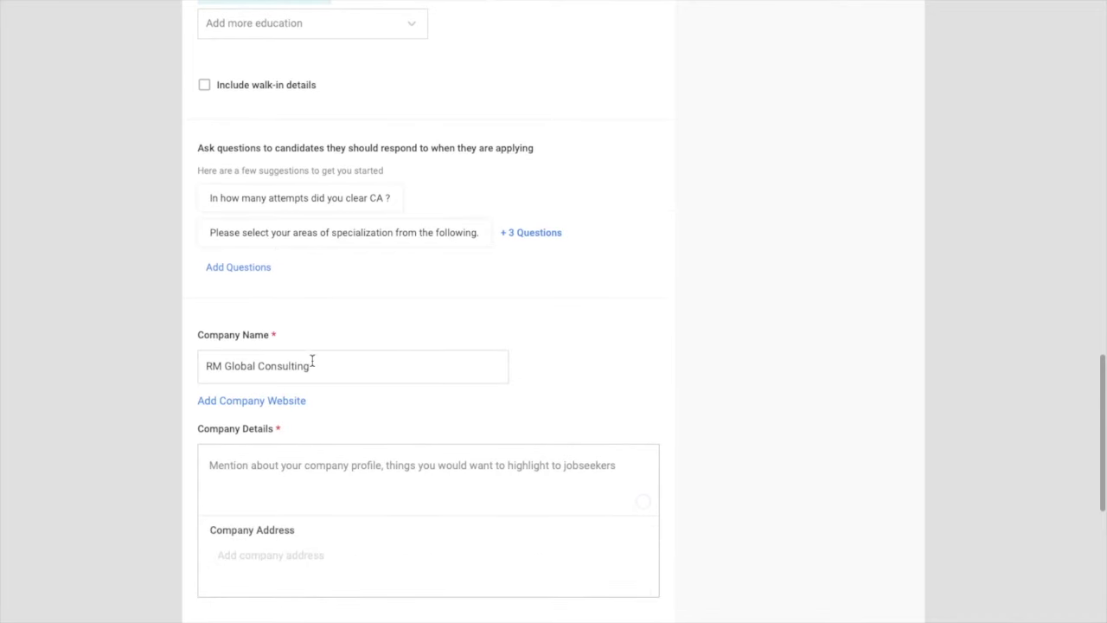
left_click_drag(312, 361, 208, 359)
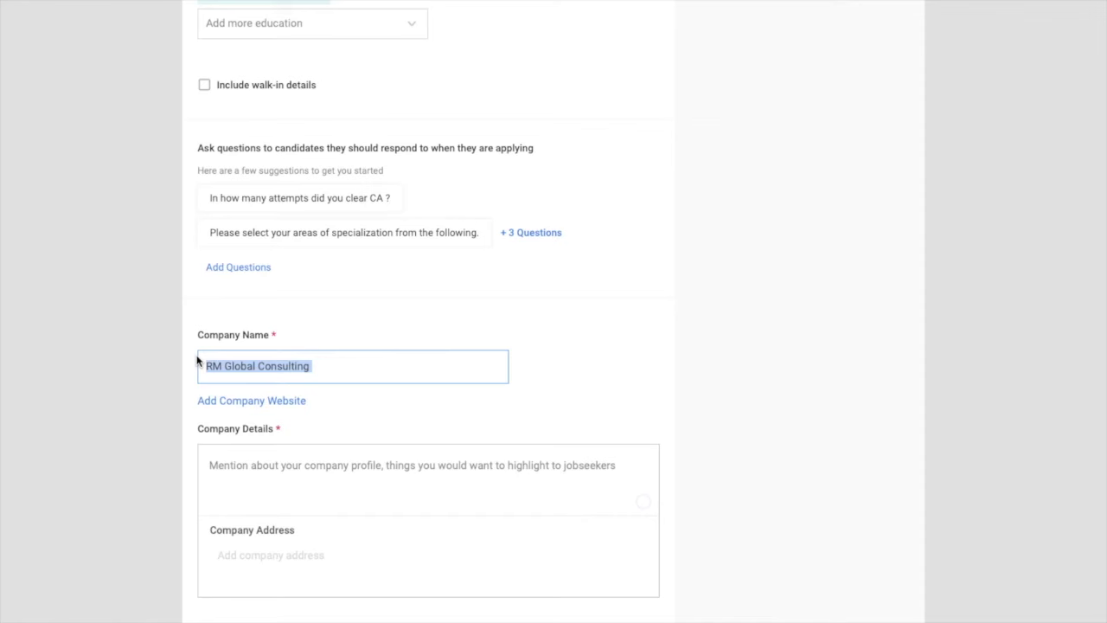
Enter "RM Global Consulting is a leading recruitment & staffing firm" as the company details and Noida as the company address
left_click(245, 489)
scroll(245, 488, "down", 1)
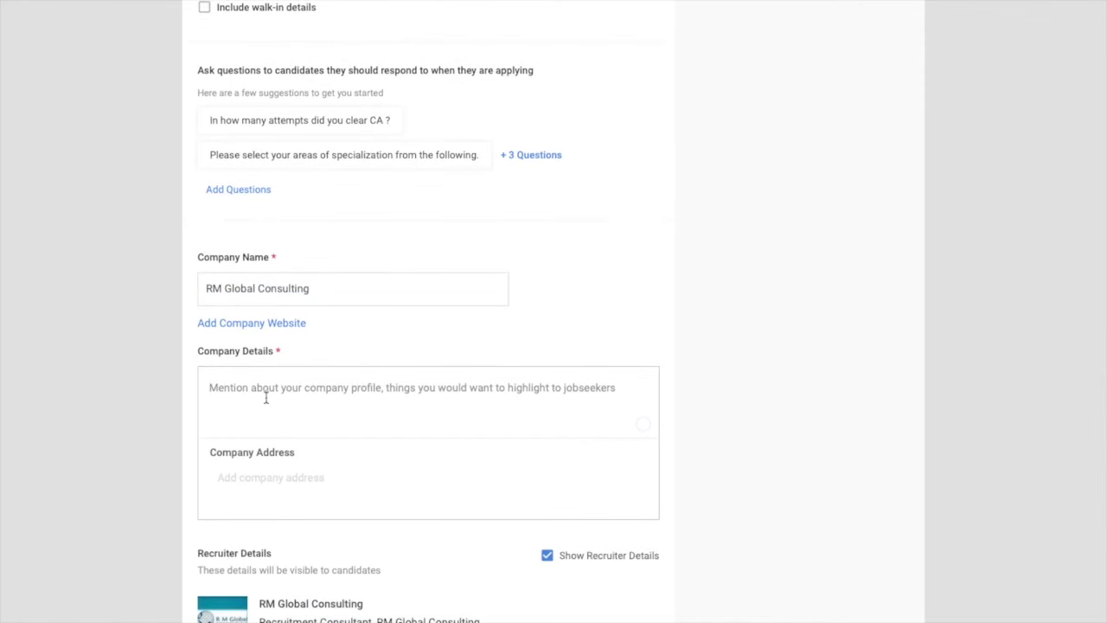
type("RM Global Consulting is a leading ")
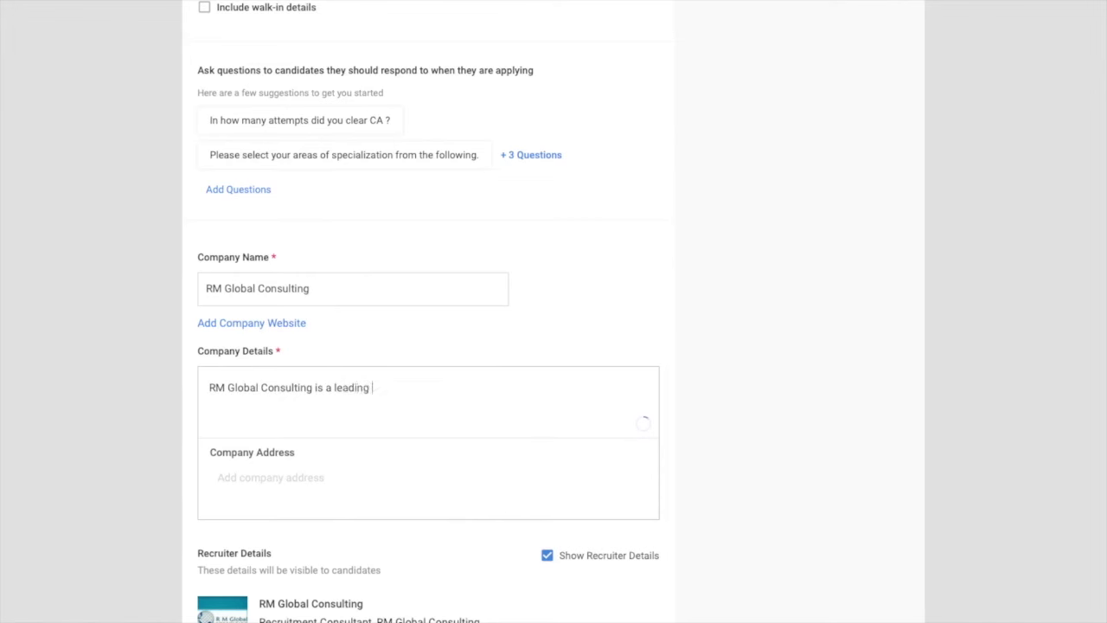
type("recruitment & staffing firm")
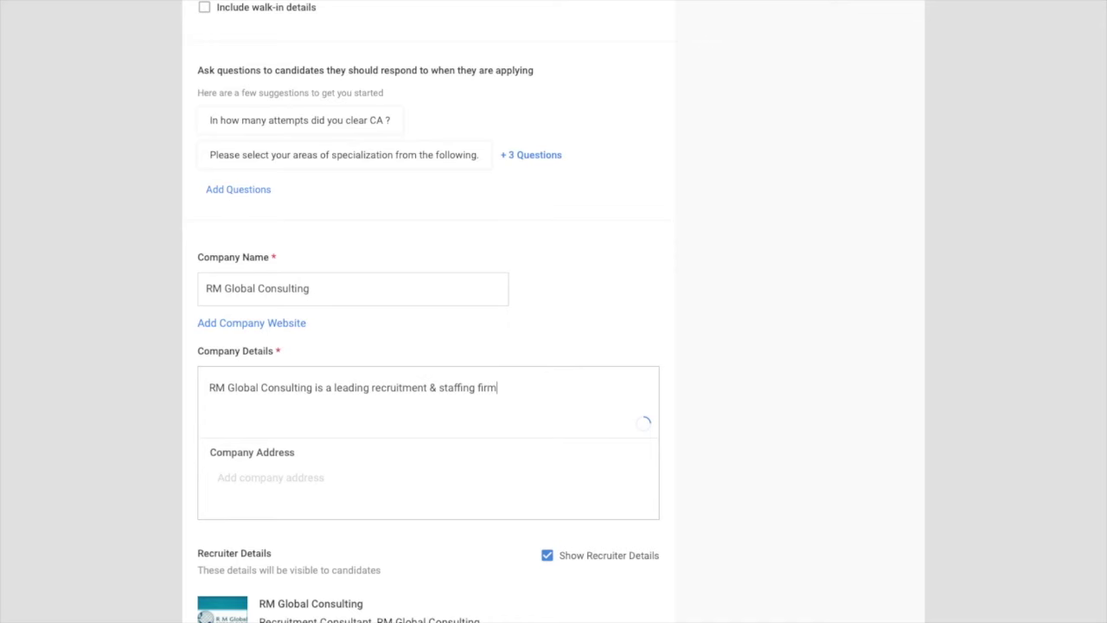
scroll(428, 346, "down", 1)
left_click(230, 358)
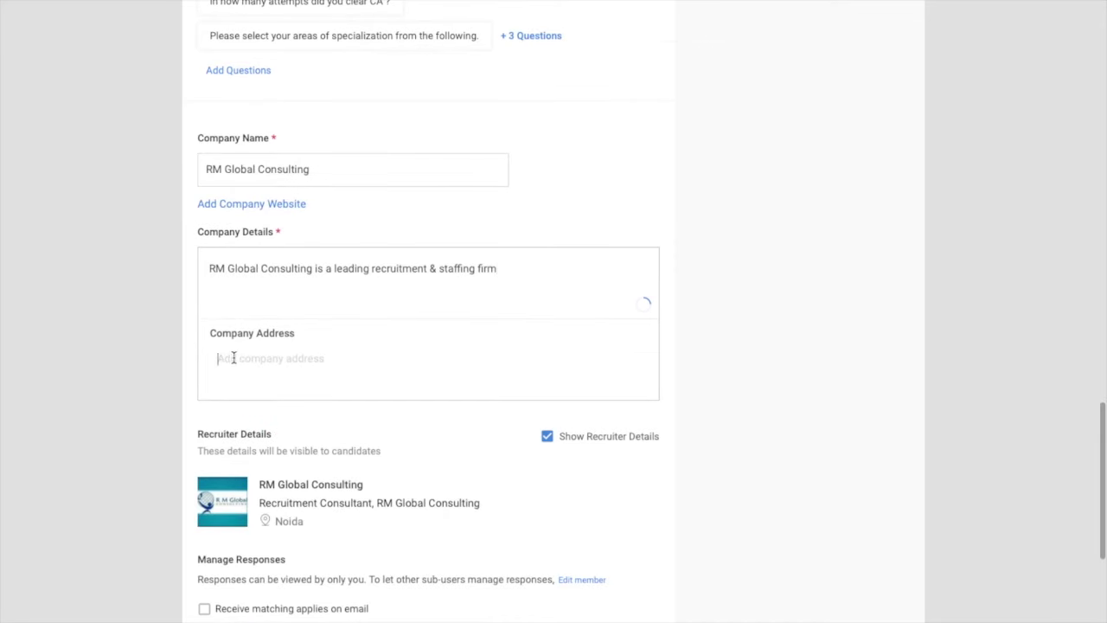
type("Noida")
Enable receiving matching applies on email and choose the first listed email ID as the recipient
scroll(243, 245, "down", 3)
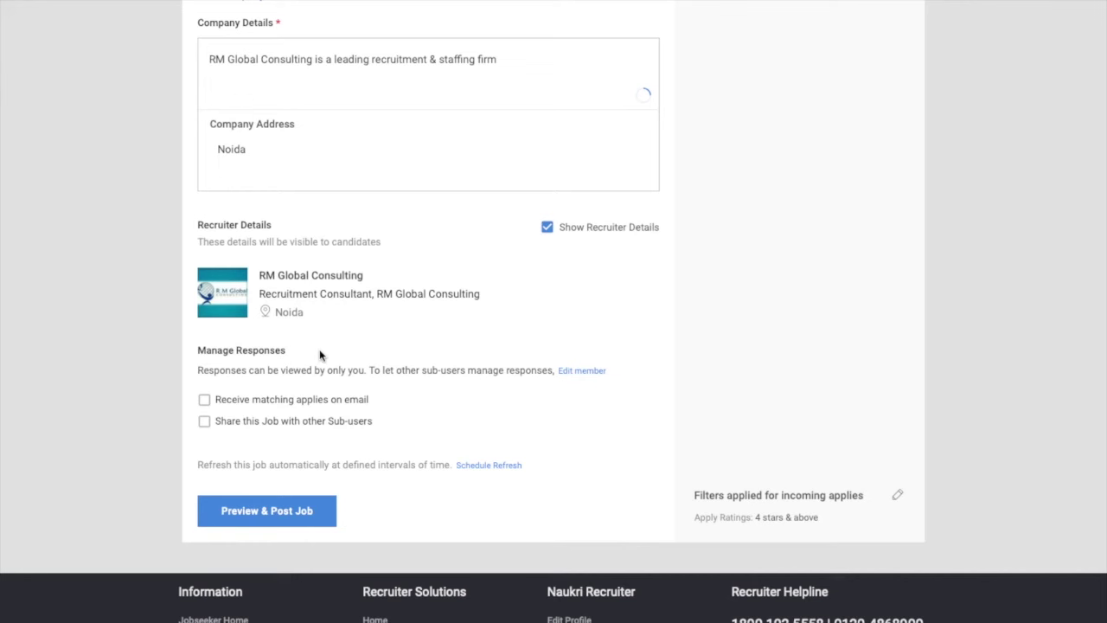
left_click(206, 403)
left_click(235, 449)
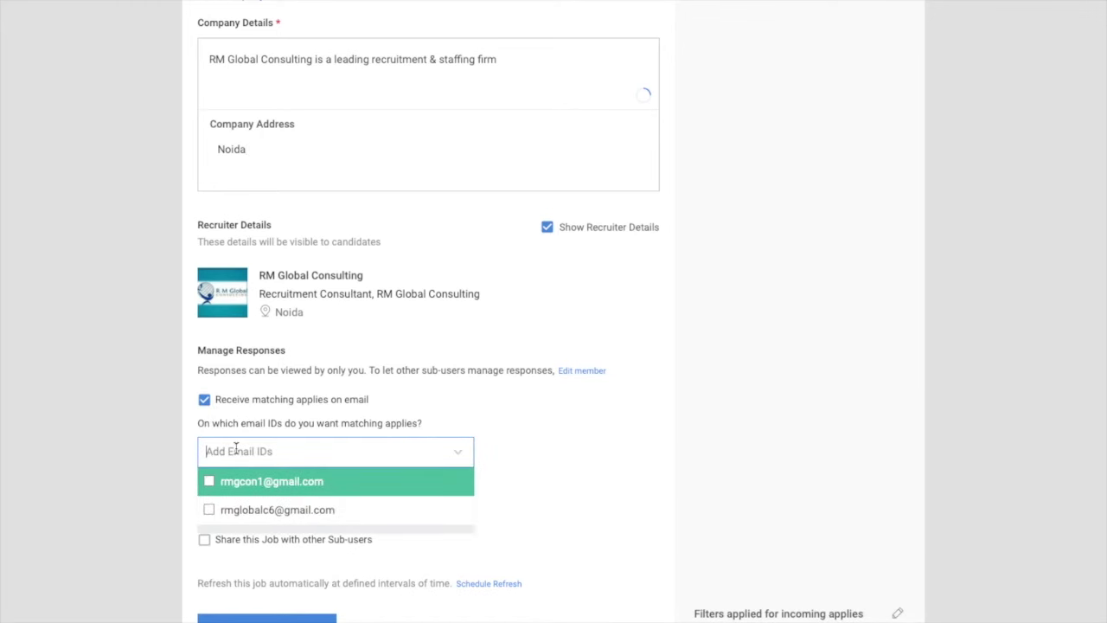
left_click(208, 482)
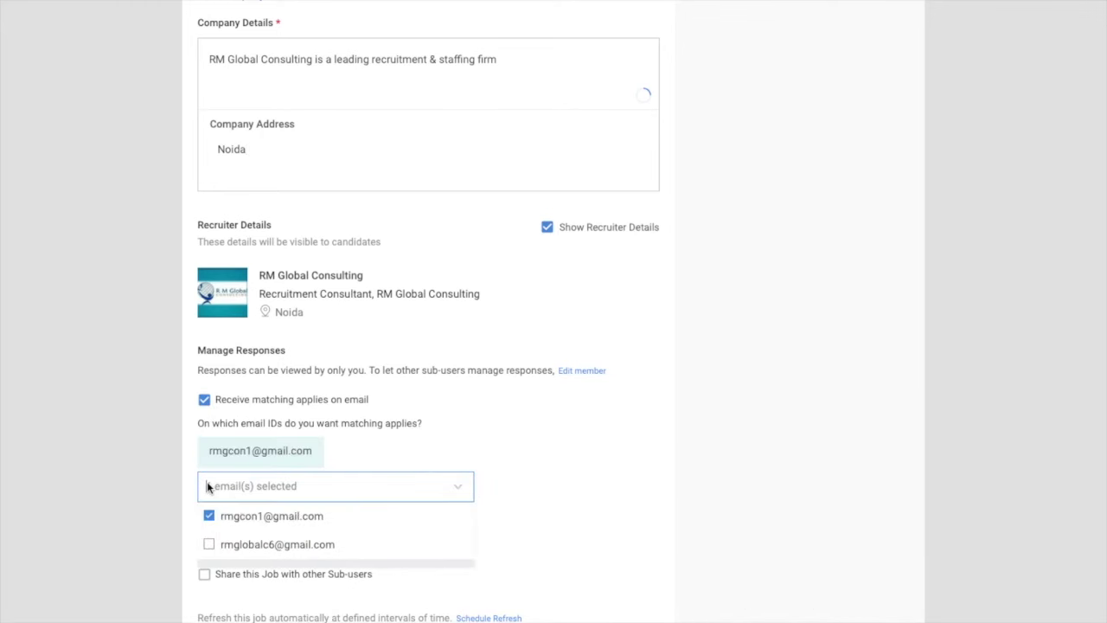
scroll(299, 477, "down", 3)
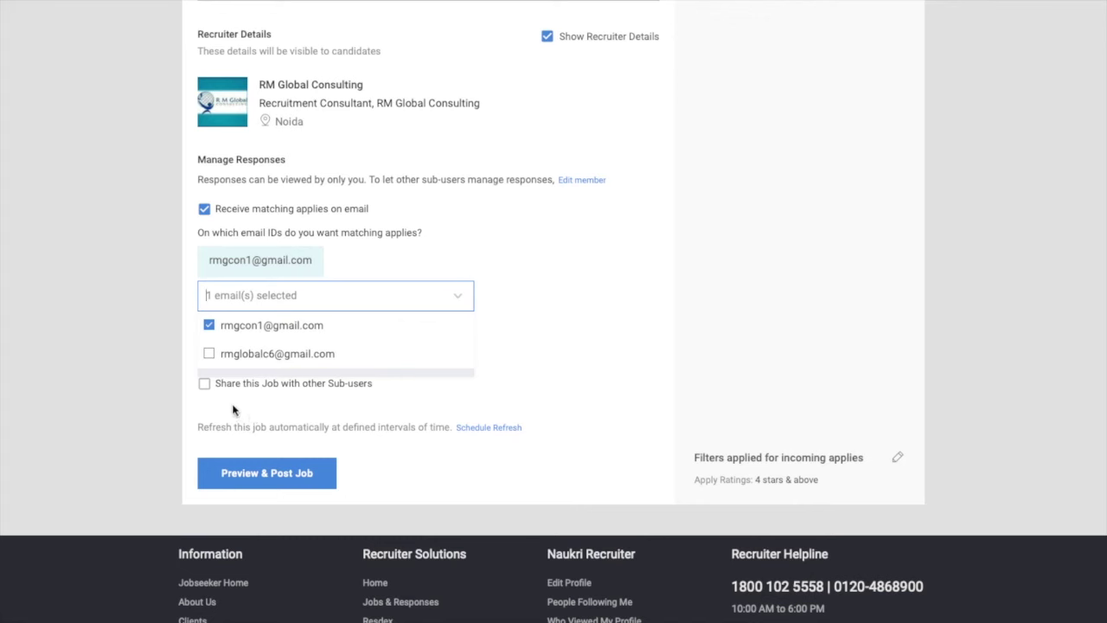
Share the job with other sub-users and open the filters for incoming applies
left_click(205, 385)
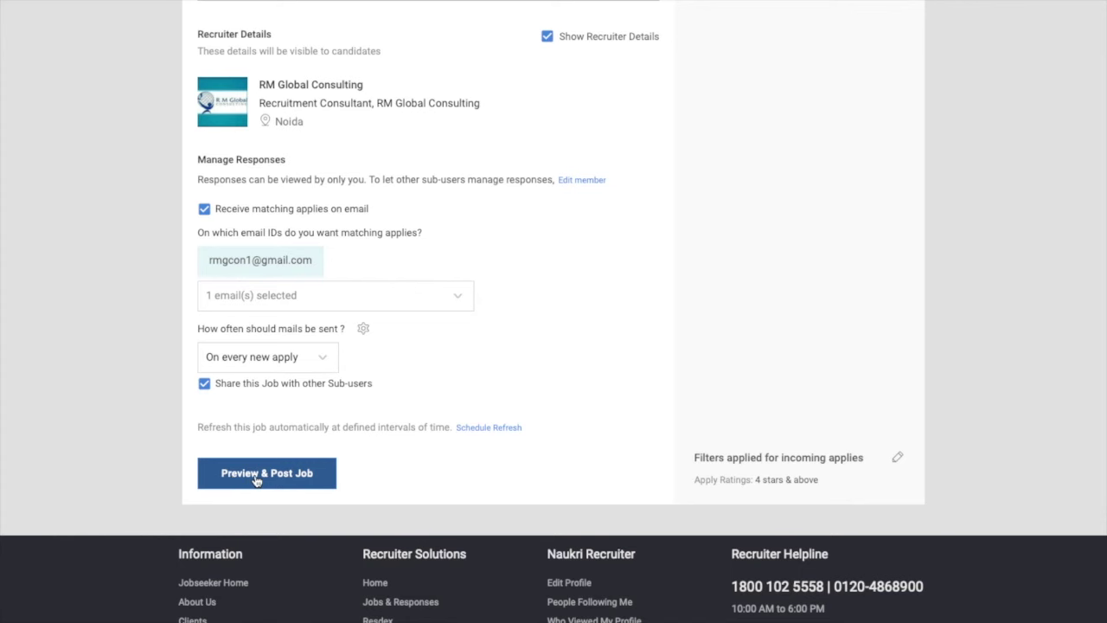
left_click(897, 457)
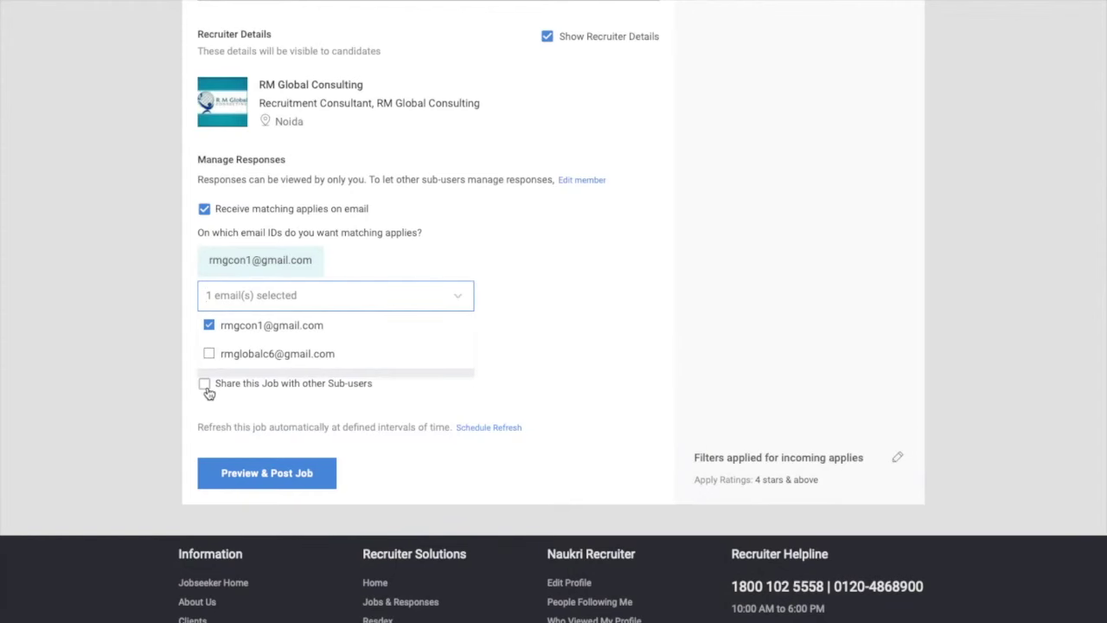
left_click(206, 387)
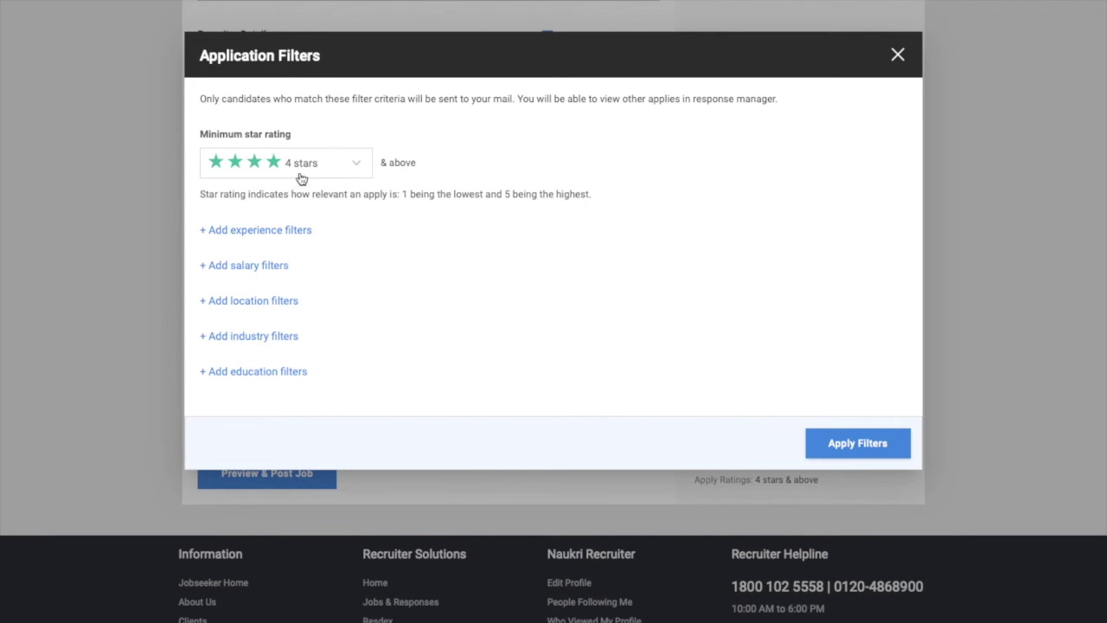
Add experience, salary, location, industry and education filters for incoming applies with their prefilled values, check them and close the application filters
left_click(283, 234)
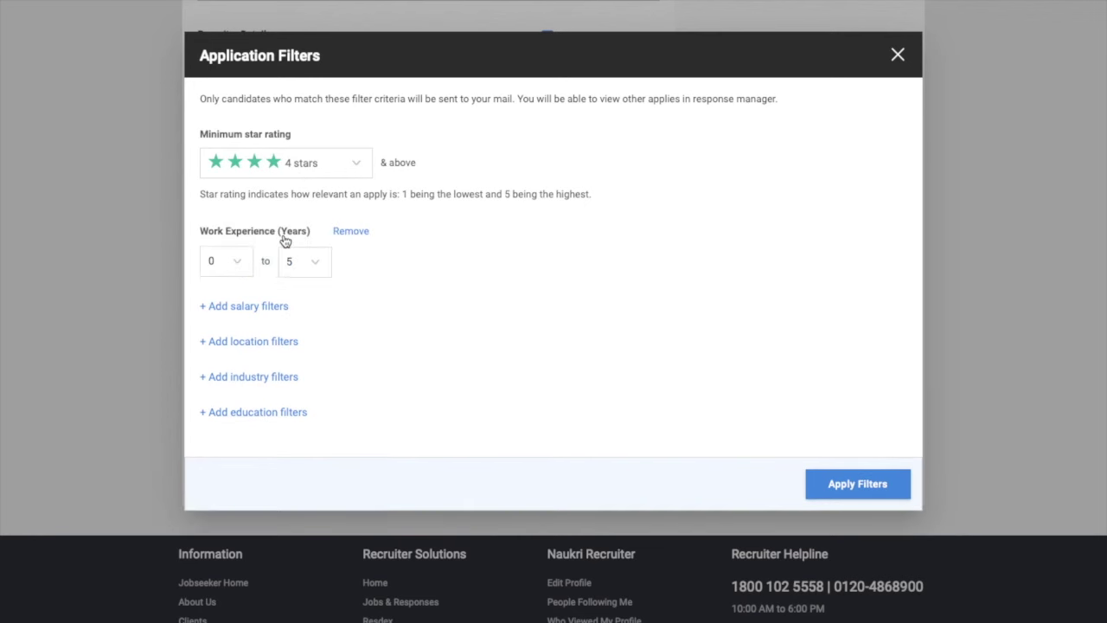
left_click(260, 307)
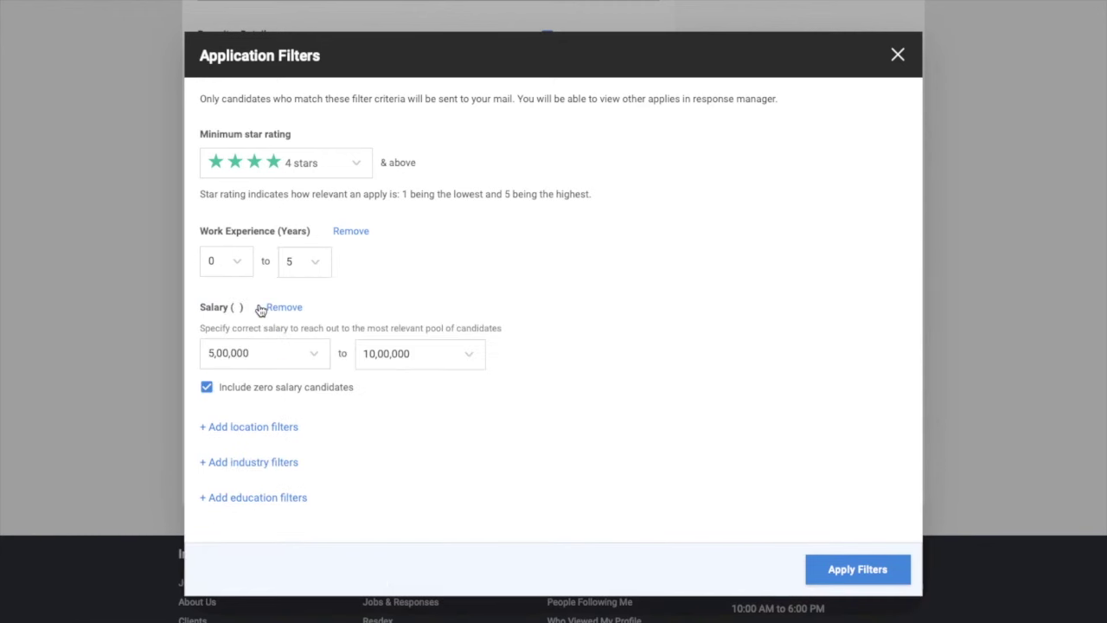
left_click(260, 432)
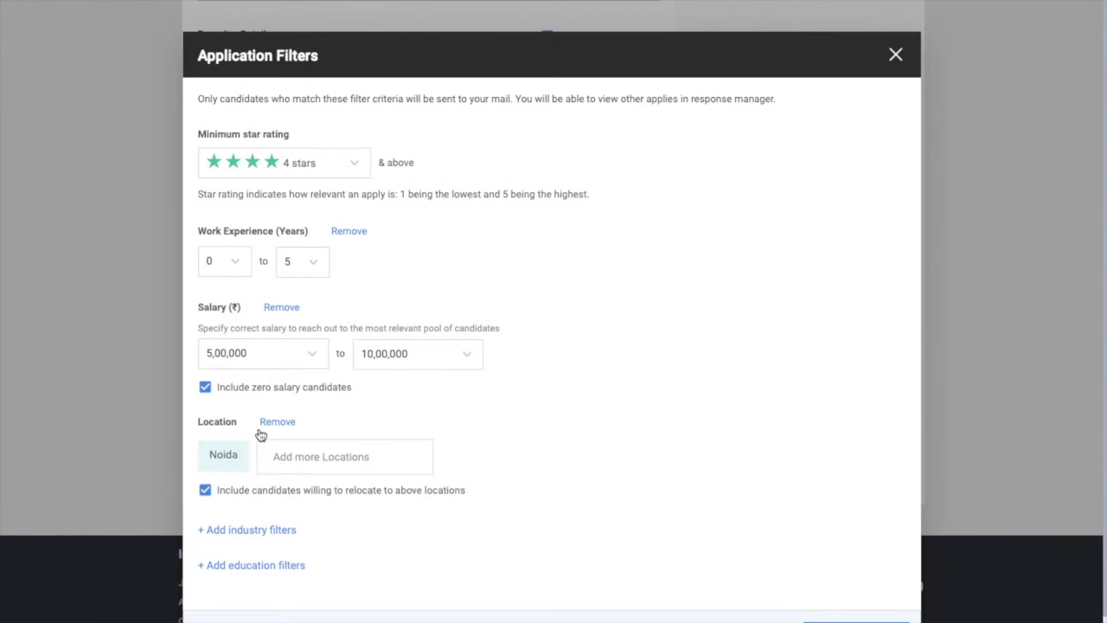
left_click(244, 527)
scroll(245, 530, "down", 2)
left_click(245, 529)
scroll(247, 532, "down", 1)
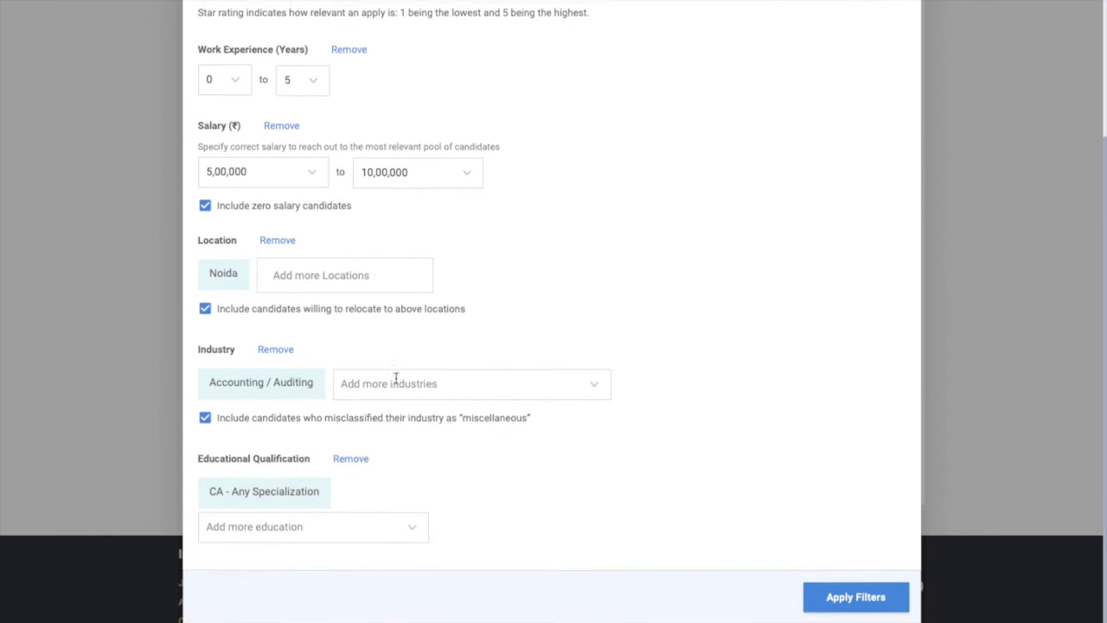
scroll(395, 381, "up", 3)
scroll(395, 383, "down", 2)
scroll(397, 376, "down", 1)
scroll(398, 368, "up", 3)
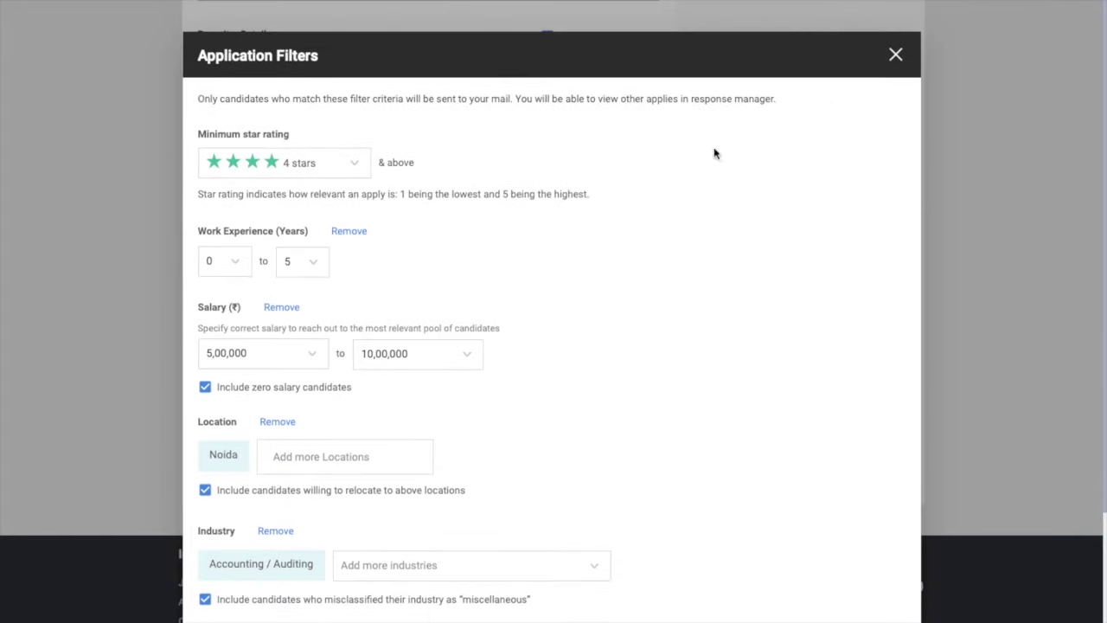
left_click(896, 57)
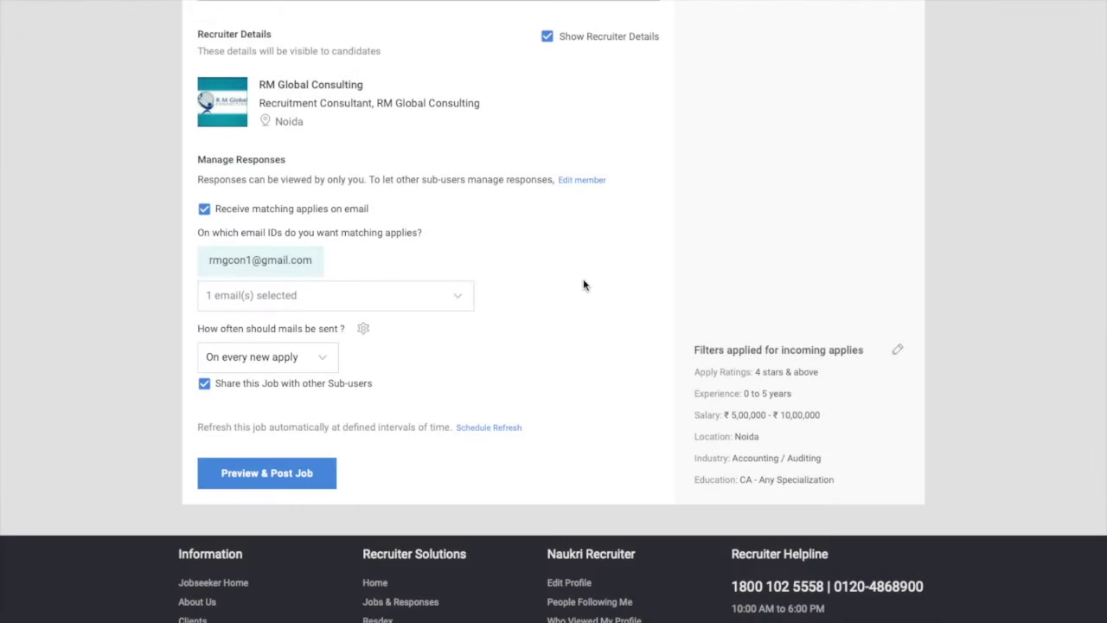
Preview the job posting and examine it from the job description down to the company information
left_click(283, 474)
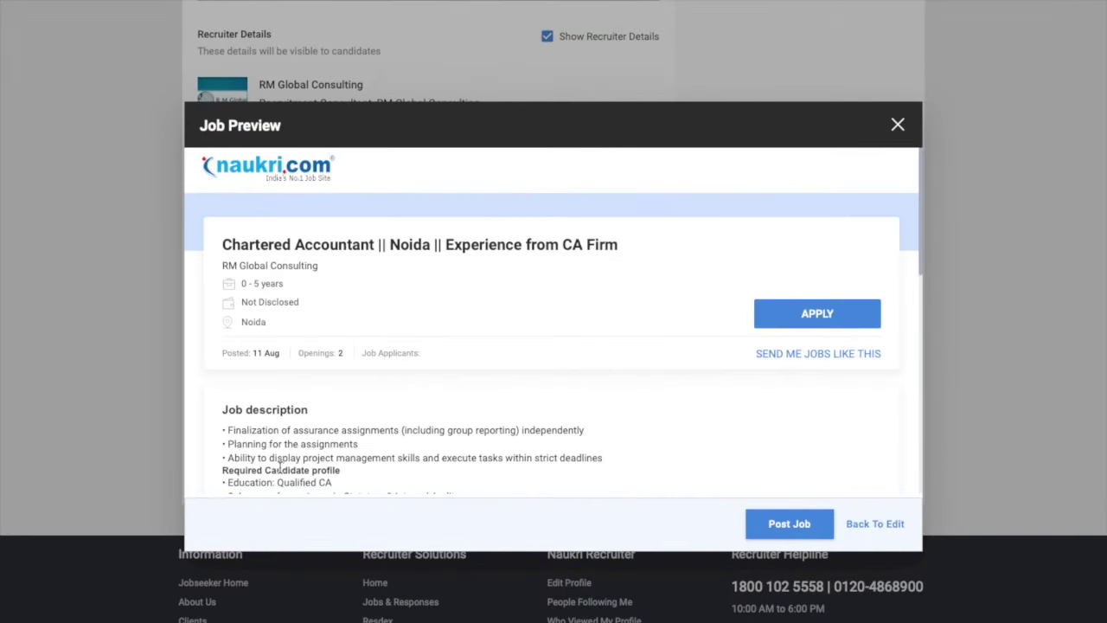
scroll(281, 467, "down", 5)
scroll(288, 414, "down", 4)
scroll(287, 413, "up", 1)
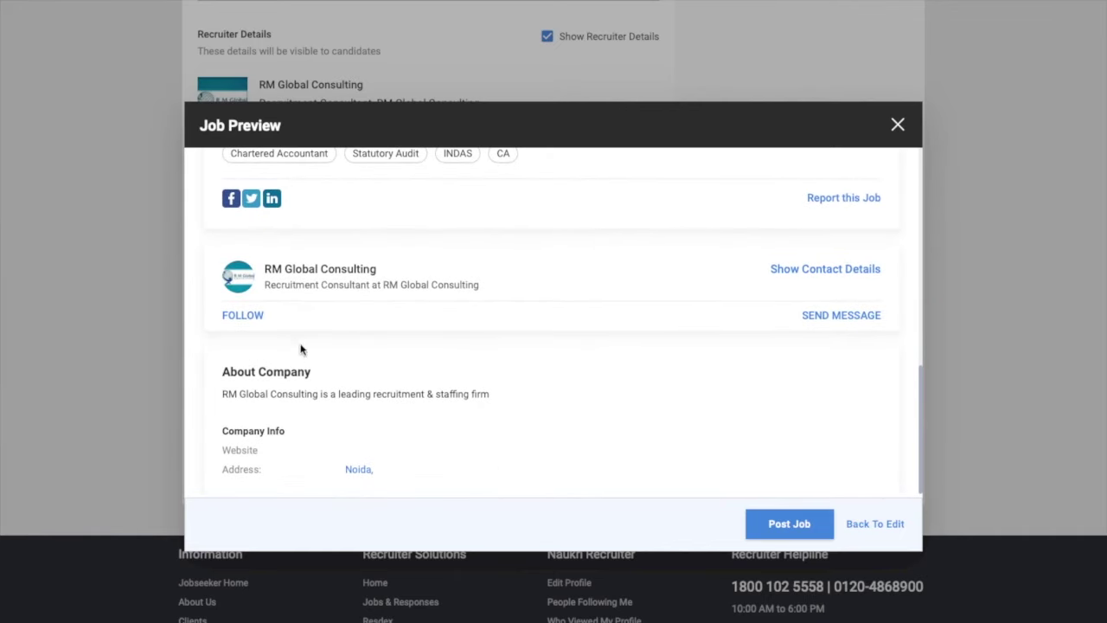